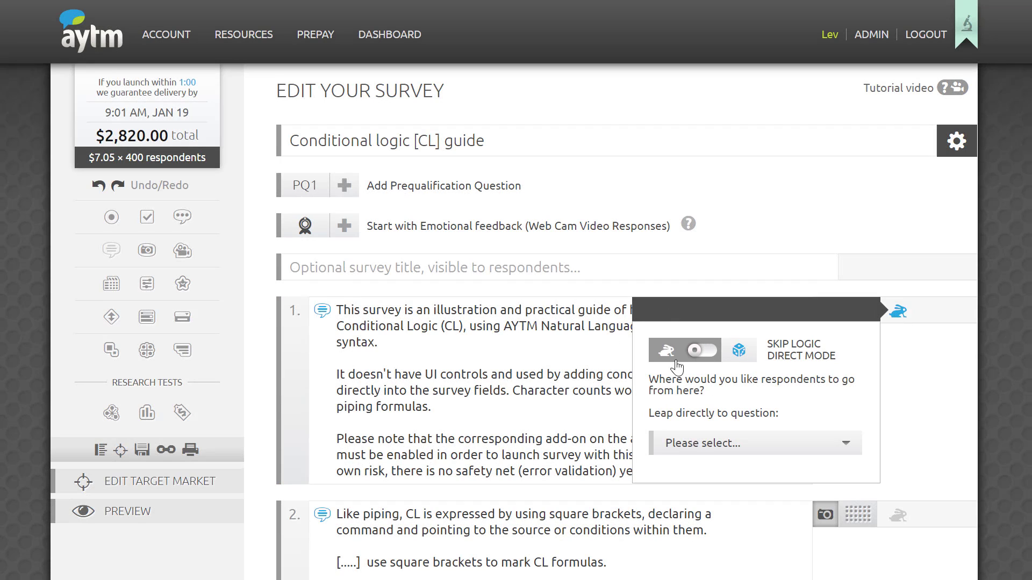
Step: Set question 1 to leap to Q3 and switch to random mode, then remove the rule
{"action": "left_click", "coordinate": [699, 446]}
{"action": "left_click", "coordinate": [692, 490]}
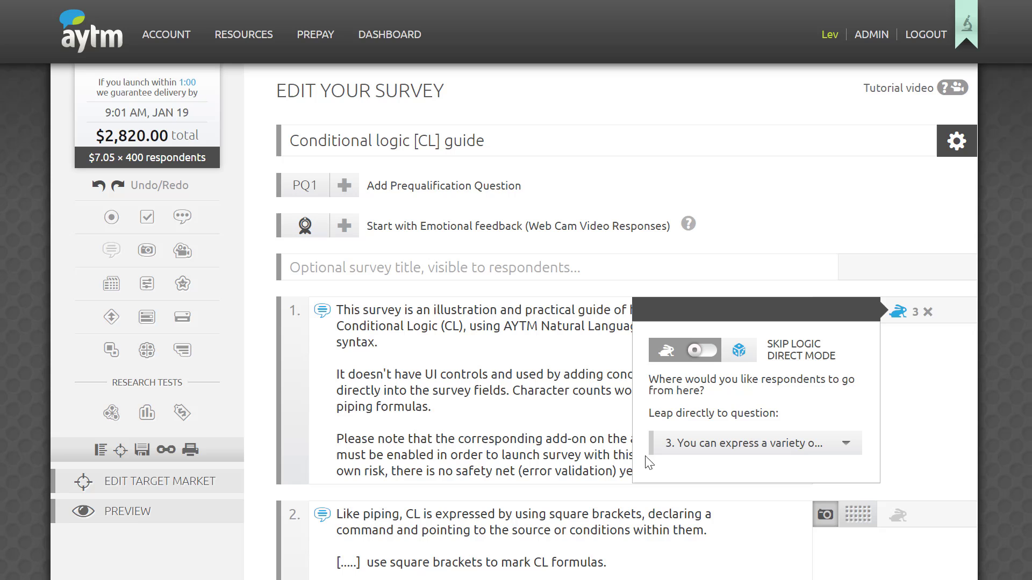
{"action": "left_click", "coordinate": [744, 355]}
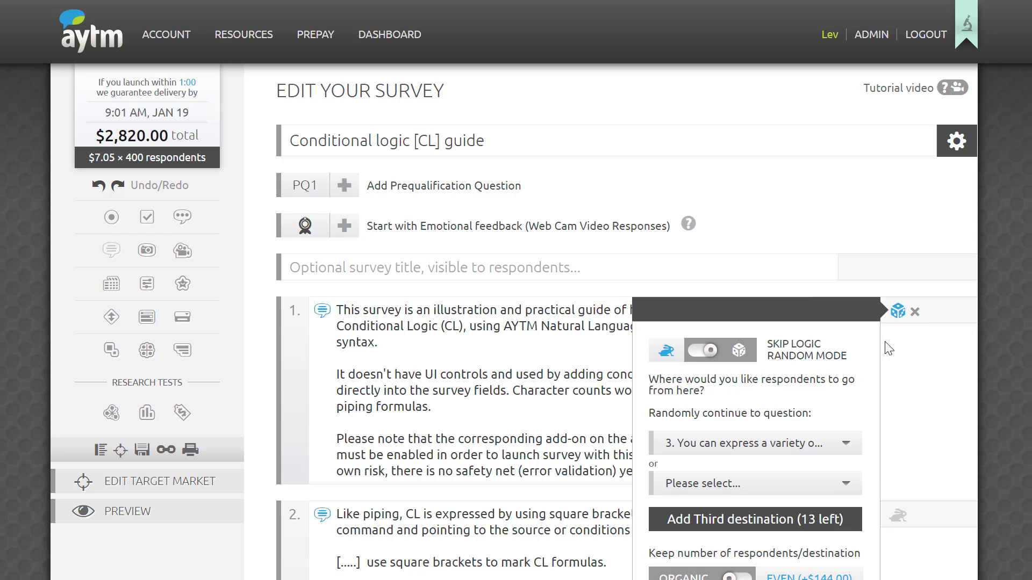
{"action": "left_click", "coordinate": [914, 317]}
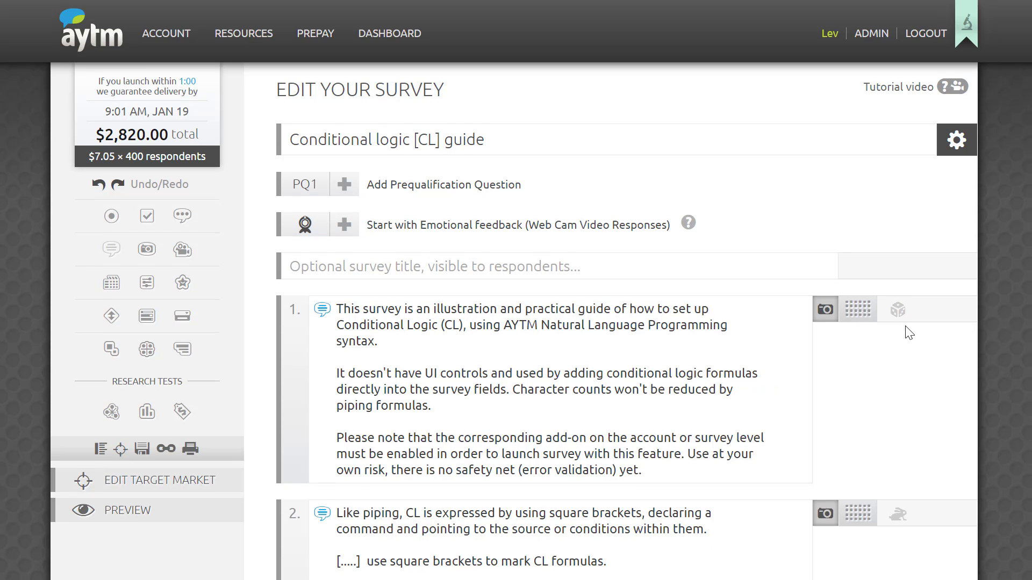
Step: Highlight question 8's [Mask by Q7] and [Hide if Q7R < 2] rules, then deselect them
{"action": "scroll", "coordinate": [910, 328], "scroll_direction": "down", "scroll_amount": 3}
{"action": "scroll", "coordinate": [908, 333], "scroll_direction": "down", "scroll_amount": 10}
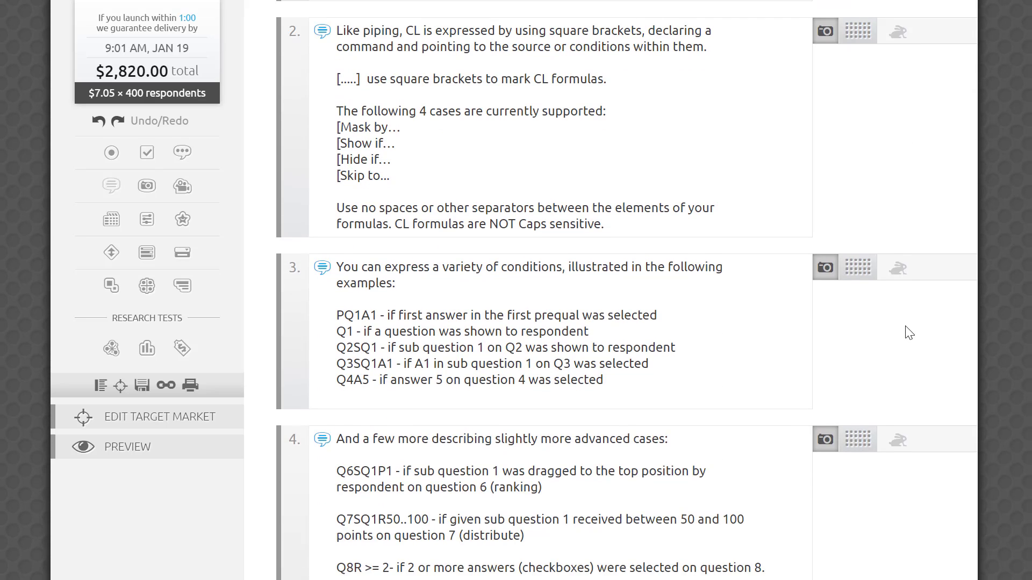
{"action": "scroll", "coordinate": [905, 326], "scroll_direction": "down", "scroll_amount": 10}
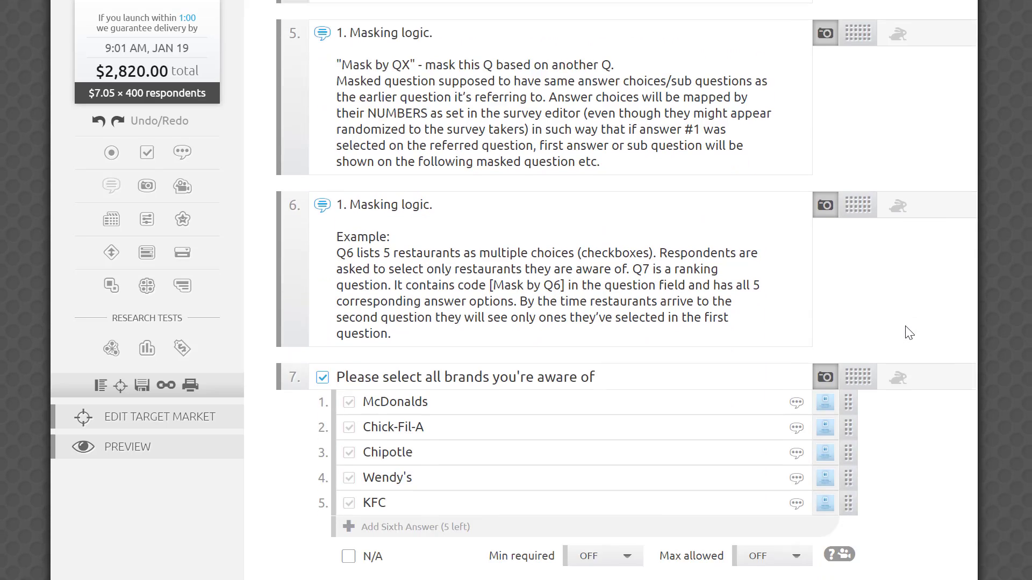
{"action": "scroll", "coordinate": [905, 325], "scroll_direction": "down", "scroll_amount": 2}
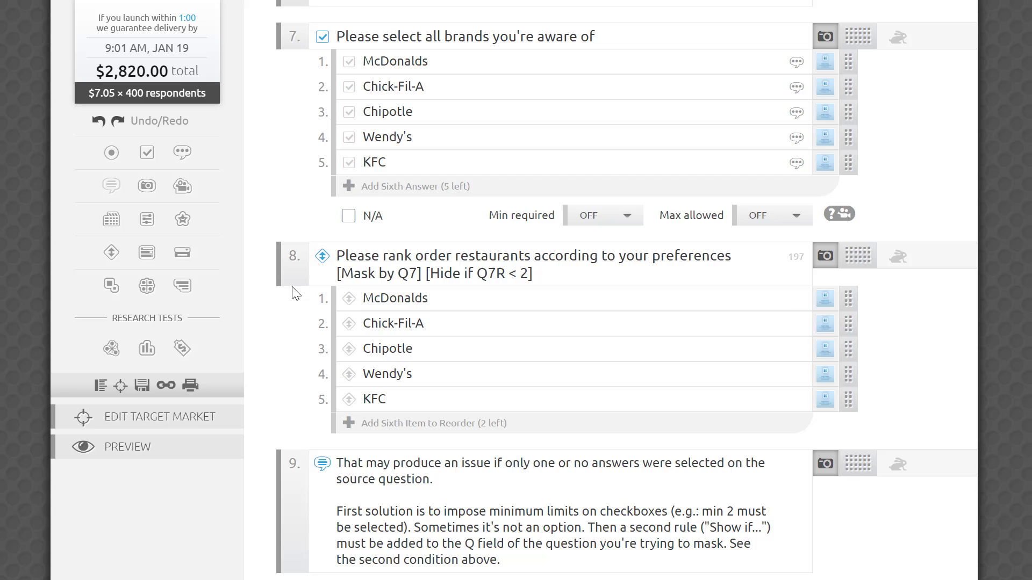
{"action": "left_click", "coordinate": [336, 276]}
{"action": "left_click_drag", "start_coordinate": [339, 274], "coordinate": [527, 283]}
{"action": "left_click", "coordinate": [425, 274]}
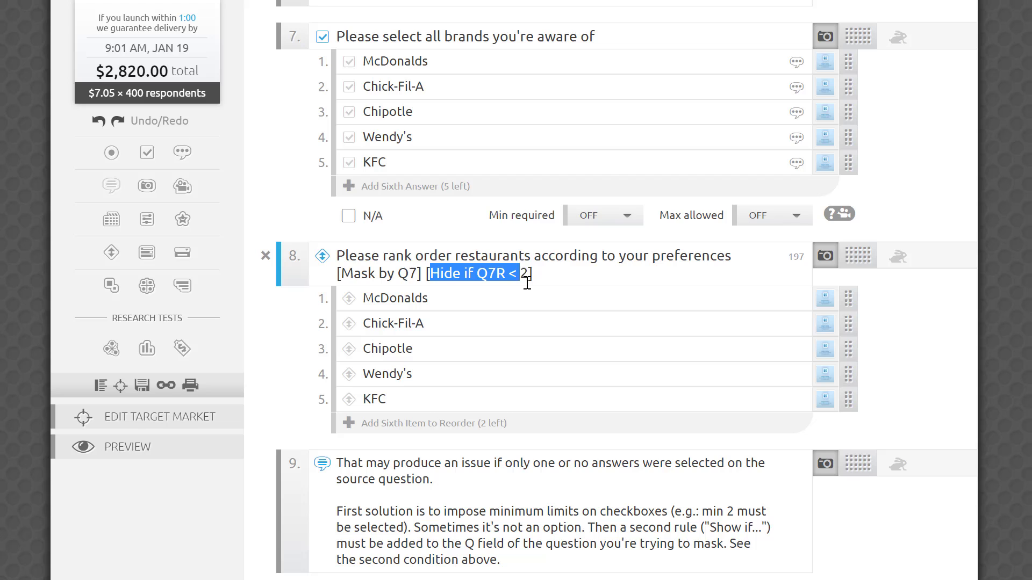
{"action": "left_click", "coordinate": [557, 278]}
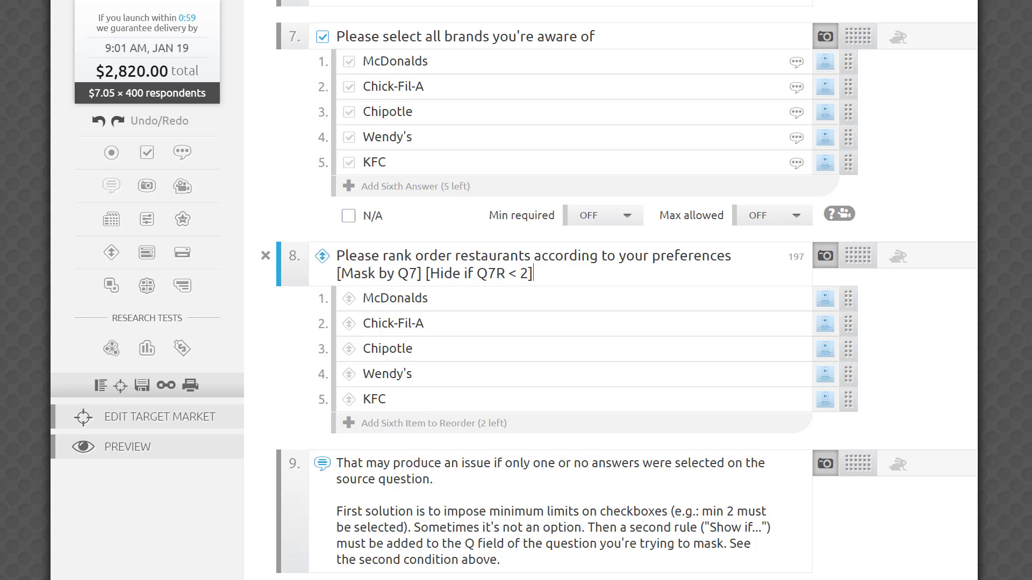
{"action": "scroll", "coordinate": [626, 301], "scroll_direction": "up", "scroll_amount": 20}
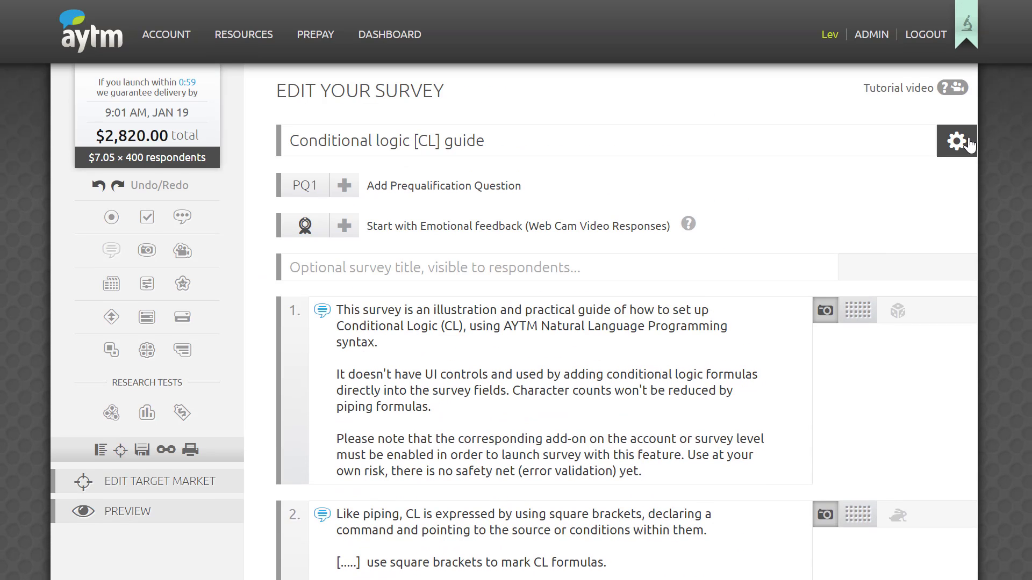
Step: Open the survey settings from the gear icon to check Conditional Logic is on
{"action": "left_click", "coordinate": [951, 146]}
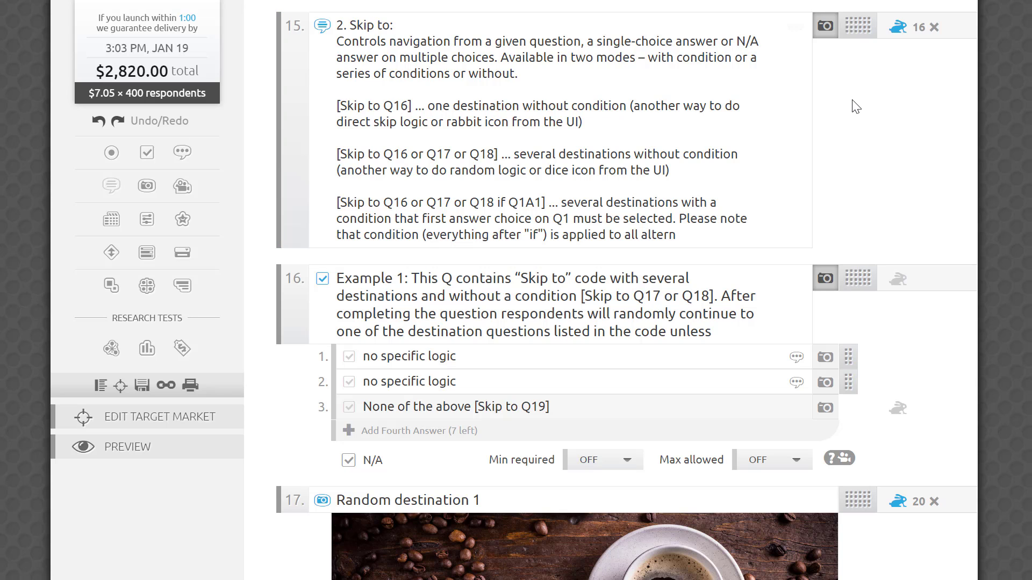
{"action": "left_click", "coordinate": [895, 31]}
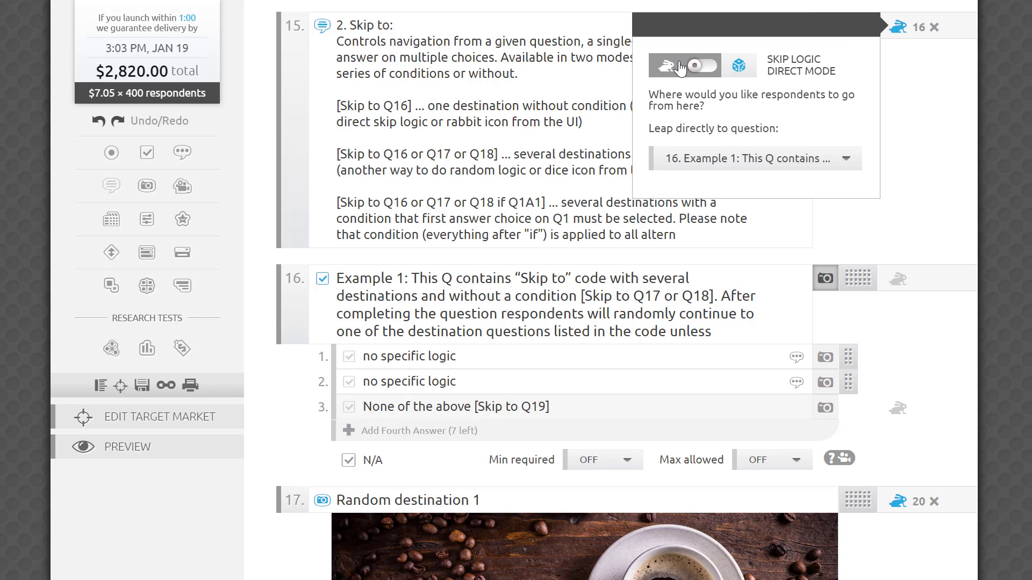
{"action": "left_click", "coordinate": [737, 67]}
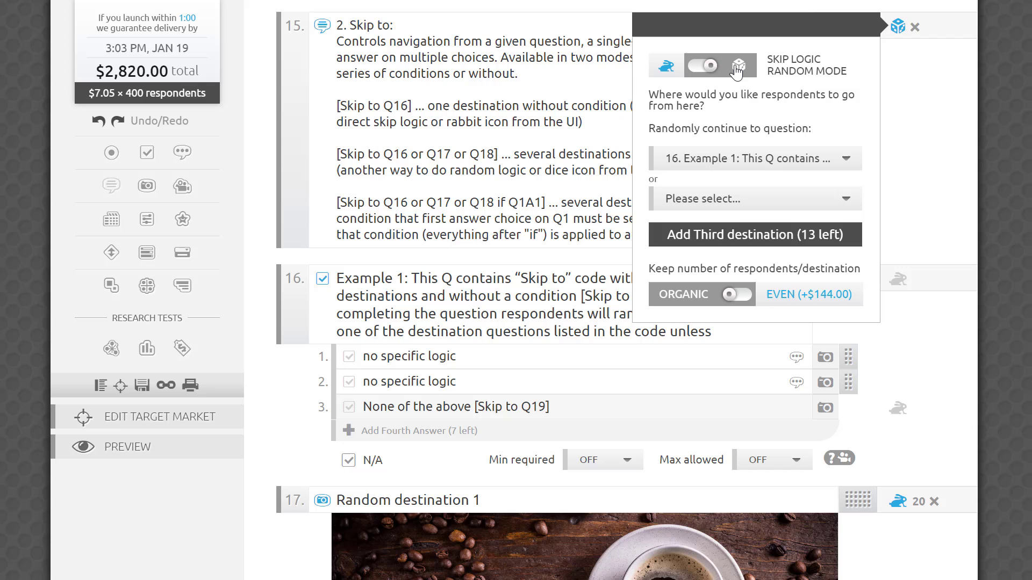
{"action": "left_click", "coordinate": [690, 65]}
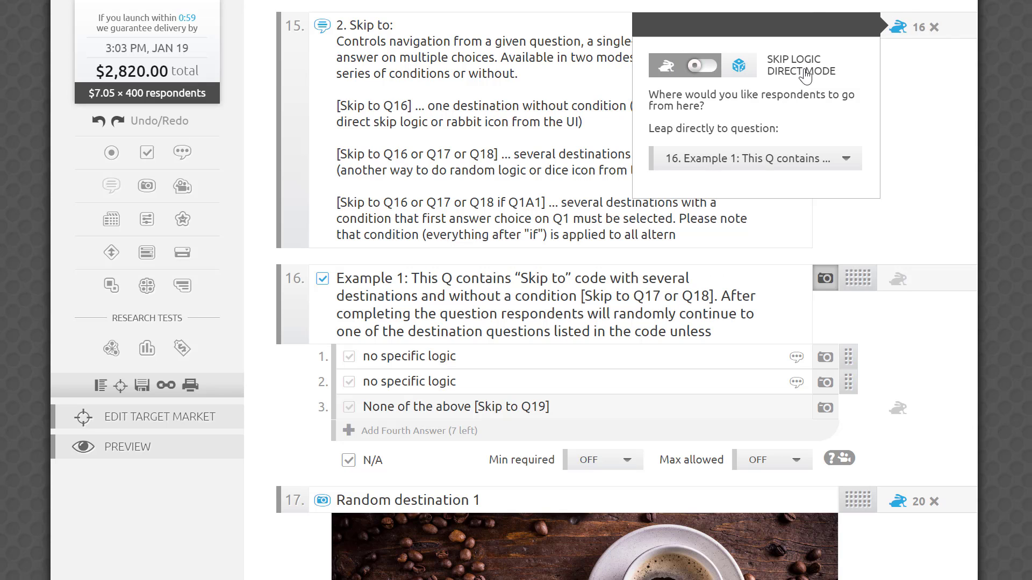
{"action": "left_click", "coordinate": [938, 107]}
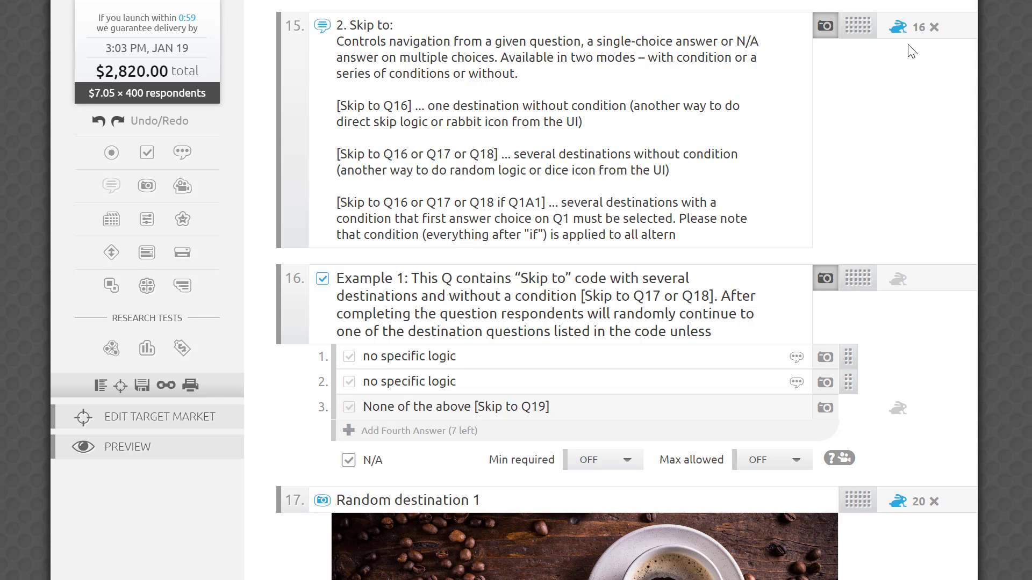
{"action": "left_click", "coordinate": [759, 73]}
{"action": "left_click_drag", "start_coordinate": [423, 406], "coordinate": [560, 406]}
{"action": "left_click", "coordinate": [561, 406]}
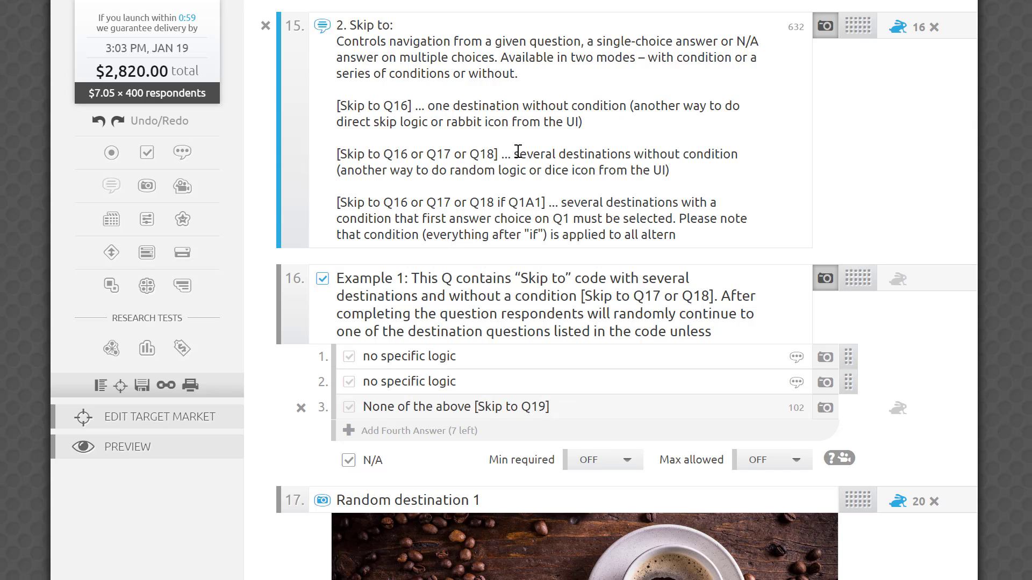
{"action": "left_click_drag", "start_coordinate": [541, 202], "coordinate": [509, 202]}
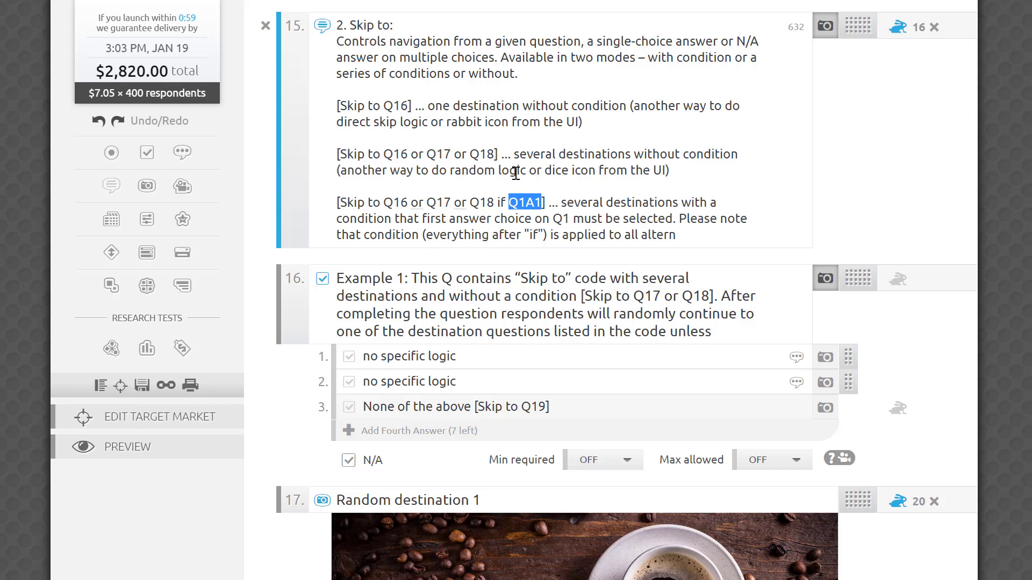
{"action": "left_click_drag", "start_coordinate": [494, 153], "coordinate": [353, 153]}
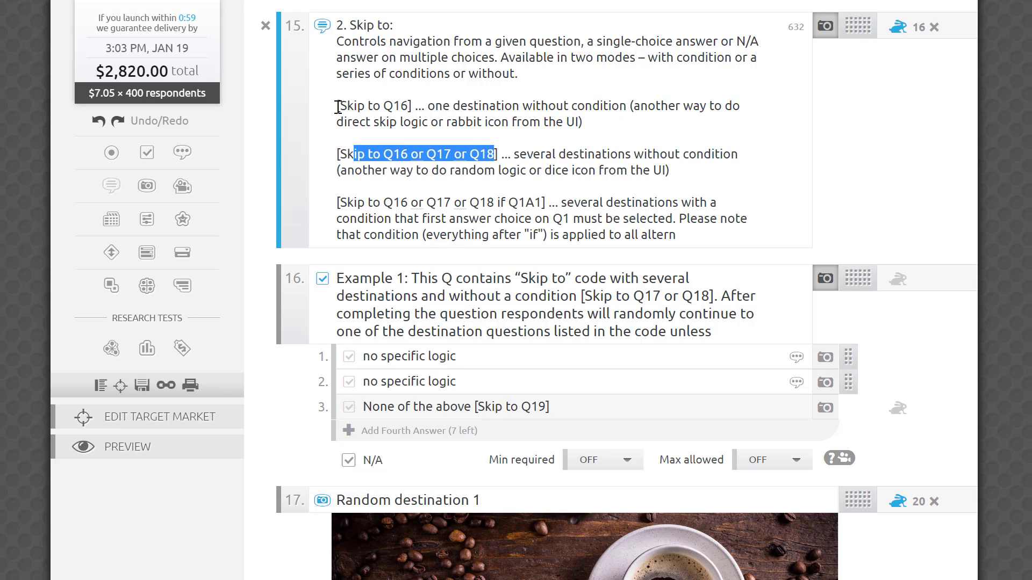
{"action": "left_click_drag", "start_coordinate": [338, 106], "coordinate": [408, 110]}
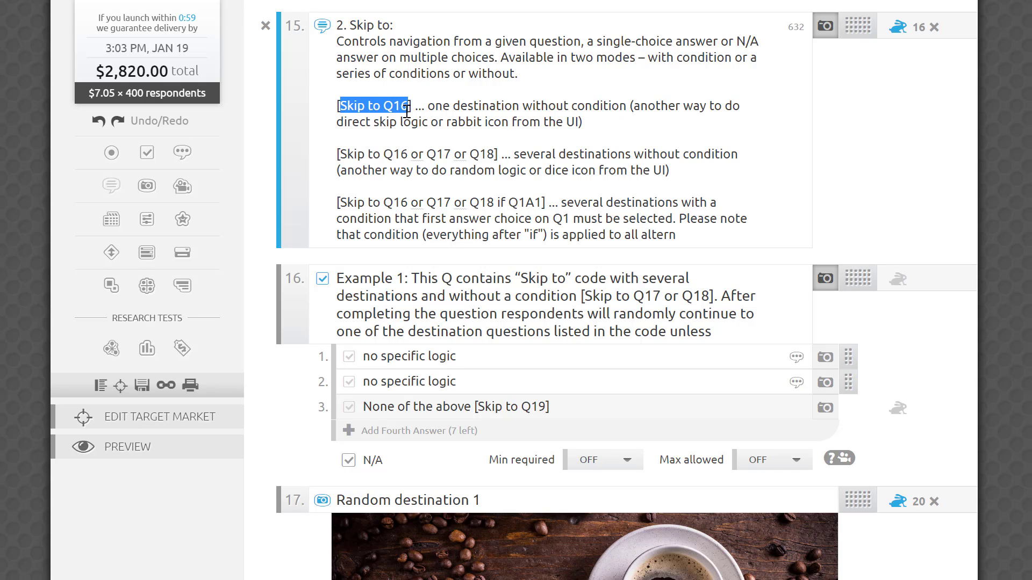
{"action": "left_click", "coordinate": [425, 117]}
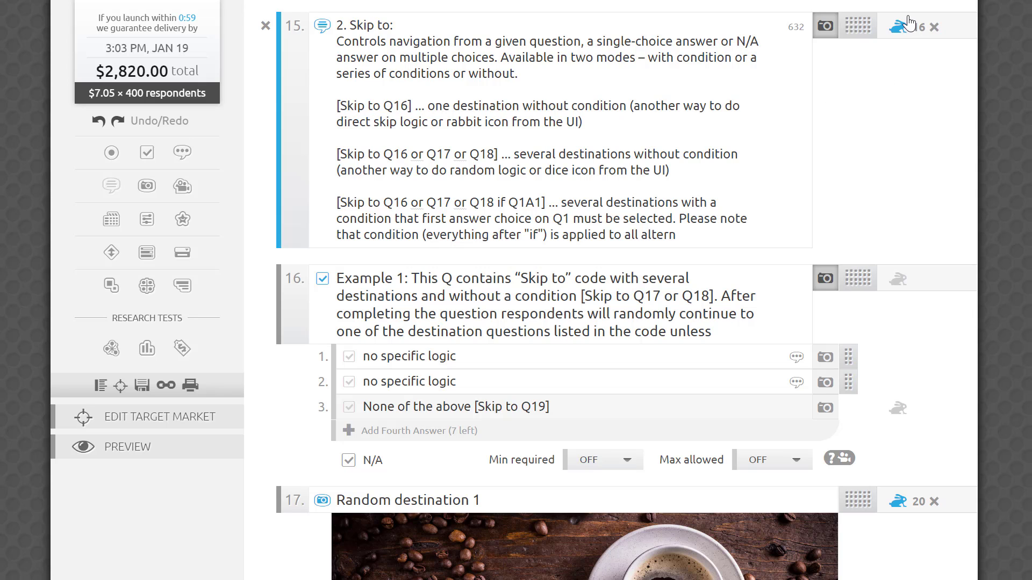
{"action": "mouse_move", "coordinate": [907, 39]}
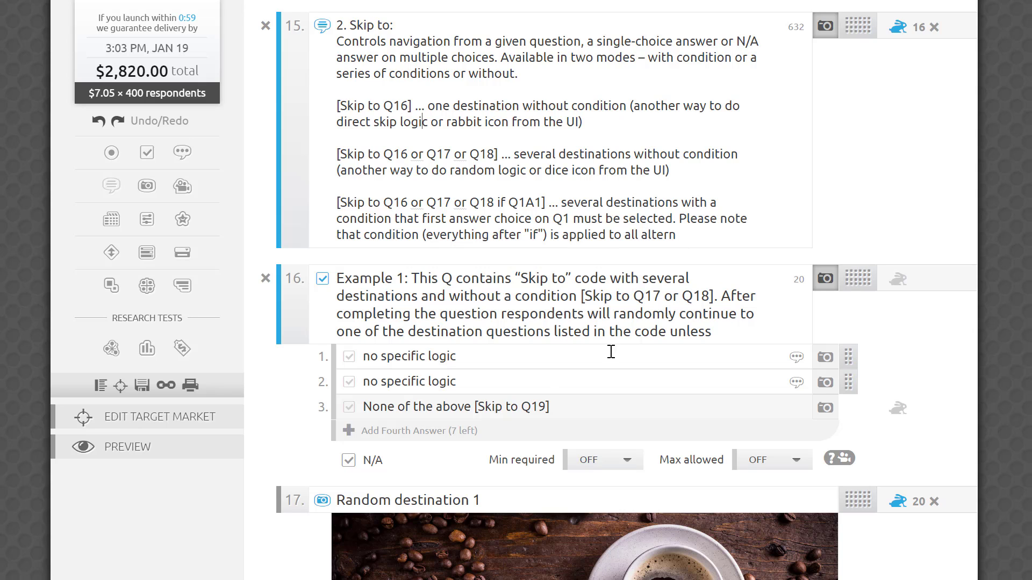
{"action": "left_click_drag", "start_coordinate": [562, 407], "coordinate": [473, 407]}
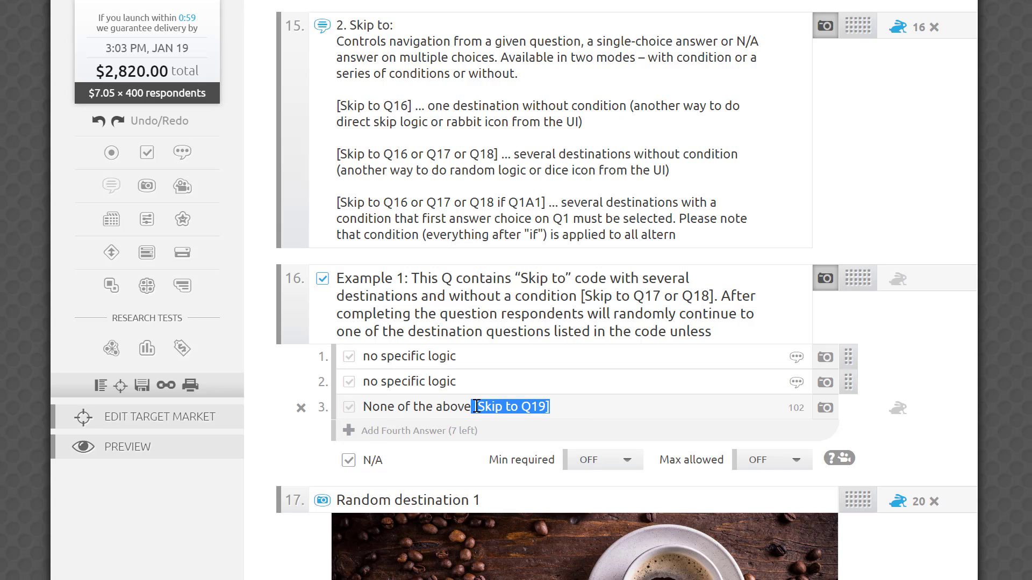
{"action": "left_click", "coordinate": [647, 412]}
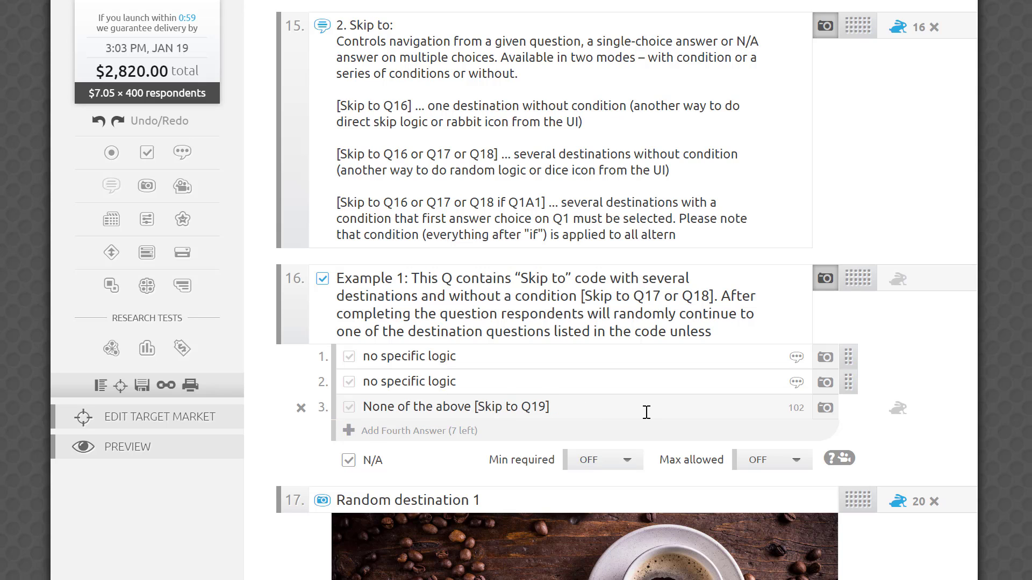
{"action": "left_click", "coordinate": [558, 169]}
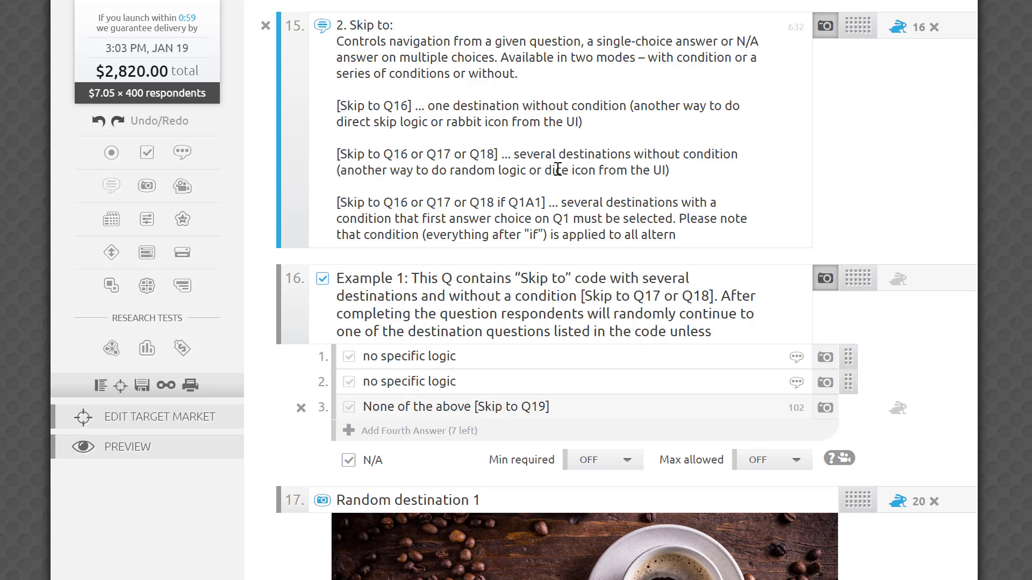
{"action": "left_click", "coordinate": [400, 154]}
{"action": "left_click_drag", "start_coordinate": [401, 155], "coordinate": [498, 154]}
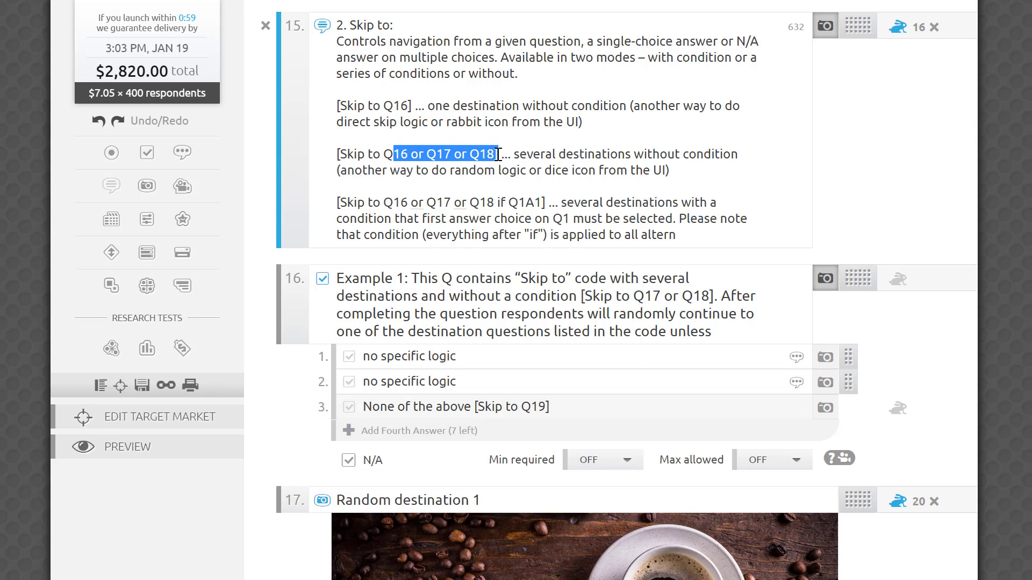
{"action": "left_click", "coordinate": [538, 154]}
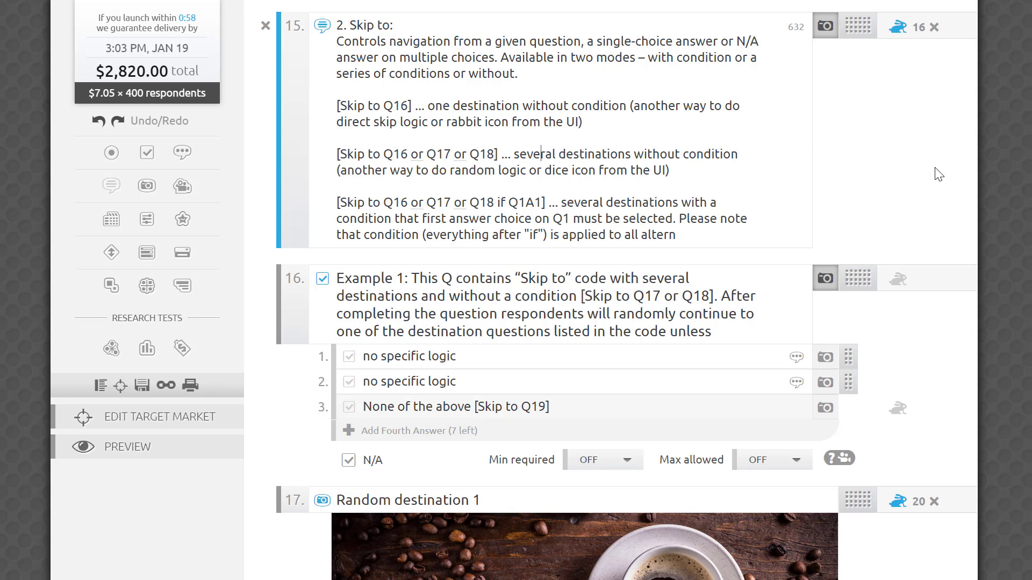
Step: Give question 15 random skip logic to Q16, Q17 or Q18, removing the empty fourth destination
{"action": "left_click", "coordinate": [903, 27]}
{"action": "left_click", "coordinate": [742, 76]}
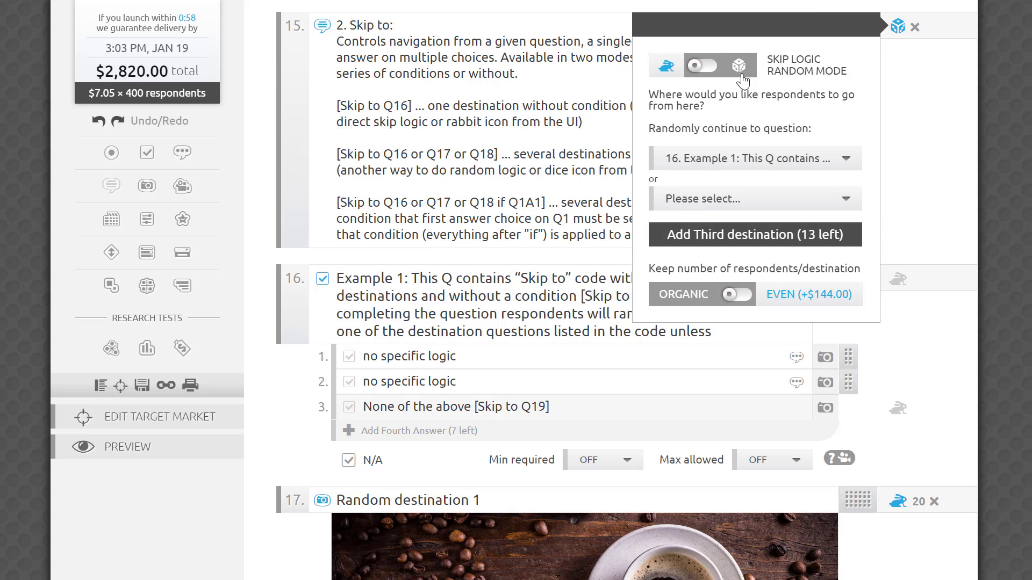
{"action": "left_click", "coordinate": [747, 194]}
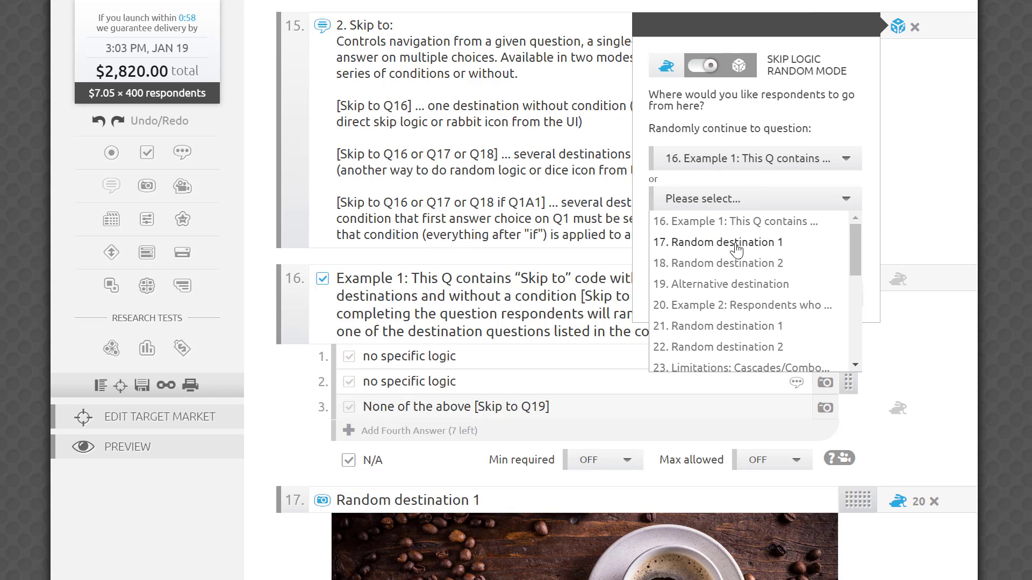
{"action": "left_click", "coordinate": [740, 242]}
{"action": "left_click", "coordinate": [739, 236]}
{"action": "left_click", "coordinate": [728, 278]}
{"action": "left_click", "coordinate": [729, 279]}
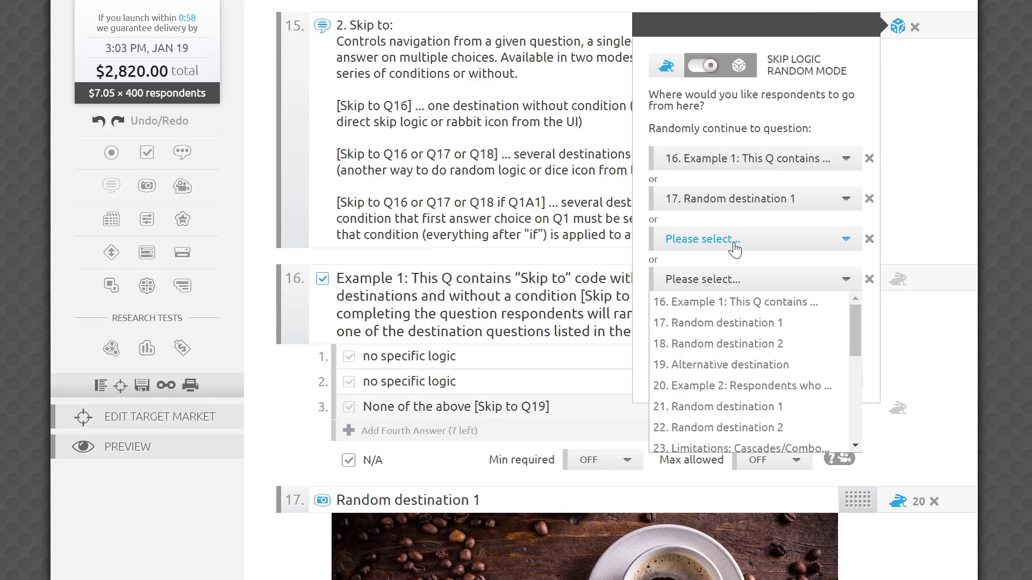
{"action": "left_click", "coordinate": [704, 241]}
{"action": "left_click", "coordinate": [720, 302]}
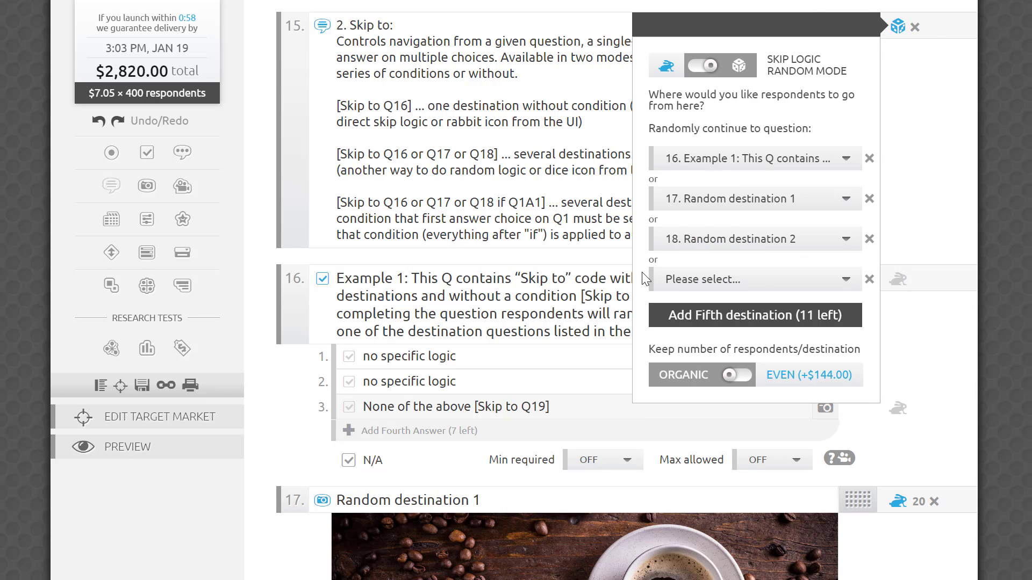
{"action": "left_click", "coordinate": [869, 279]}
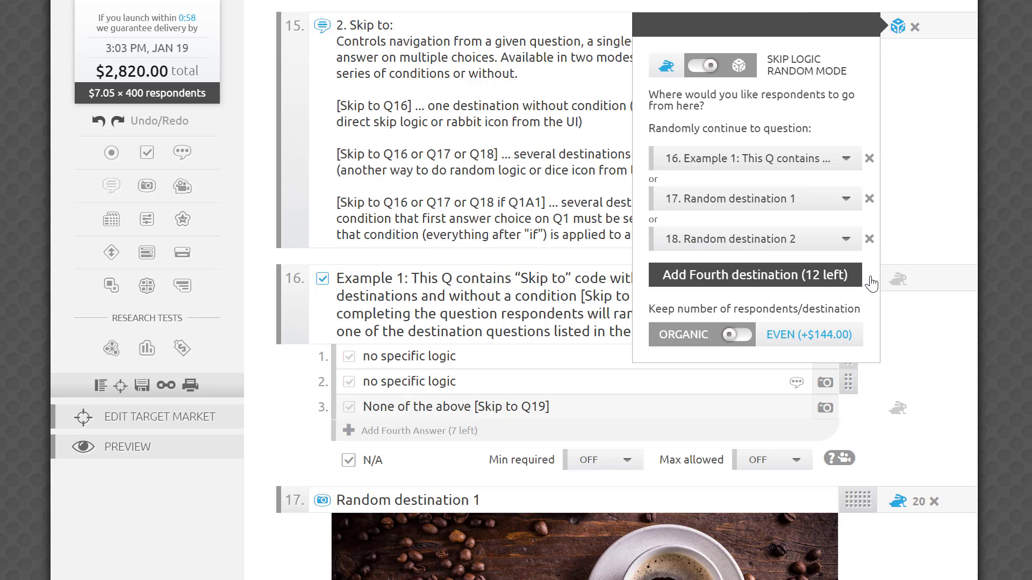
{"action": "left_click", "coordinate": [973, 208]}
{"action": "left_click", "coordinate": [529, 204]}
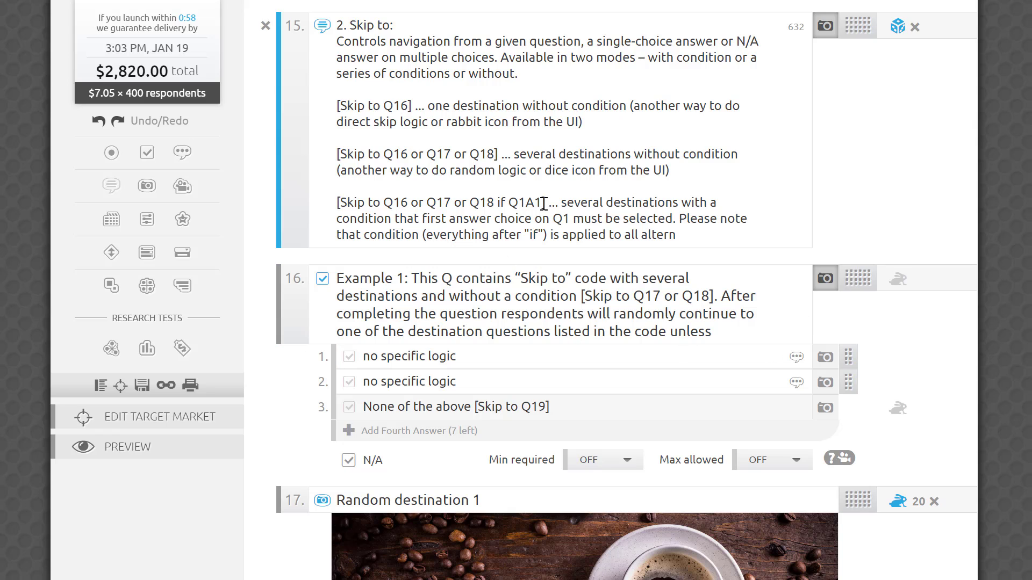
{"action": "double_click", "coordinate": [524, 203]}
{"action": "left_click_drag", "start_coordinate": [485, 200], "coordinate": [385, 202]}
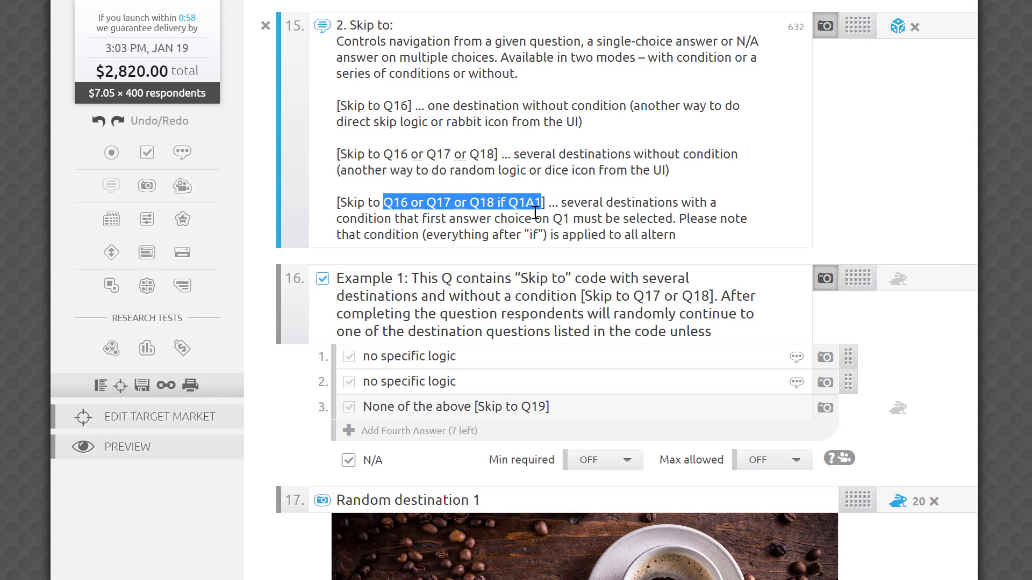
{"action": "left_click", "coordinate": [540, 207]}
{"action": "left_click_drag", "start_coordinate": [539, 206], "coordinate": [510, 203]}
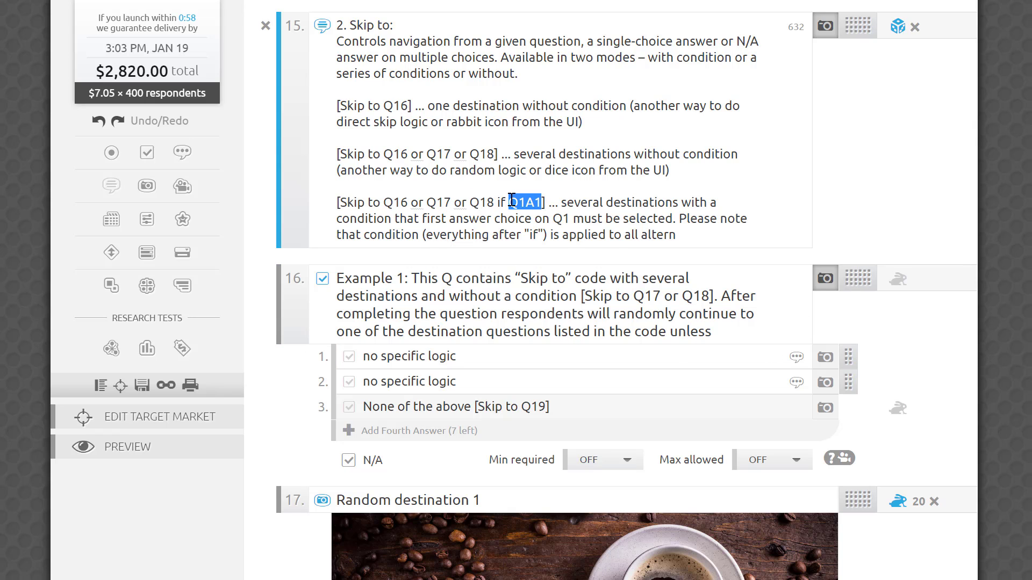
{"action": "left_click", "coordinate": [546, 204]}
{"action": "left_click_drag", "start_coordinate": [504, 200], "coordinate": [508, 199]}
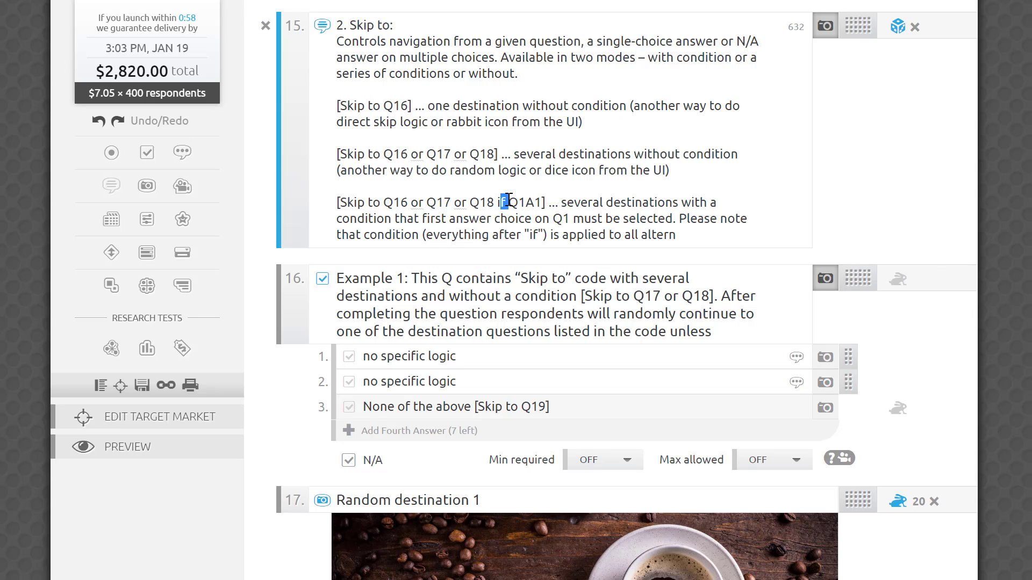
{"action": "left_click", "coordinate": [507, 200]}
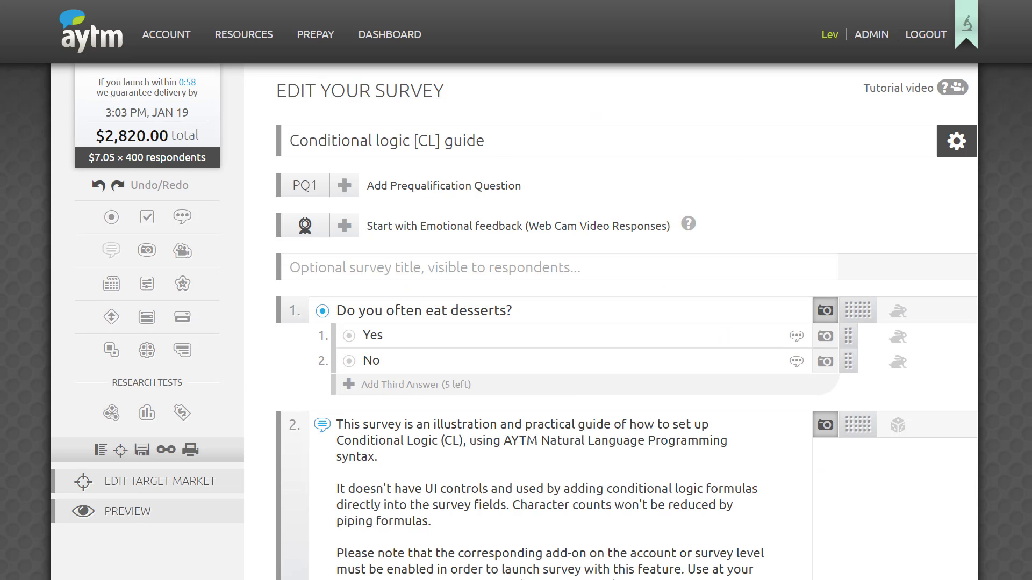
Step: Scroll through the Conditional logic guide's questions down to question 20
{"action": "left_click", "coordinate": [370, 331]}
{"action": "scroll", "coordinate": [626, 291], "scroll_direction": "down", "scroll_amount": 20}
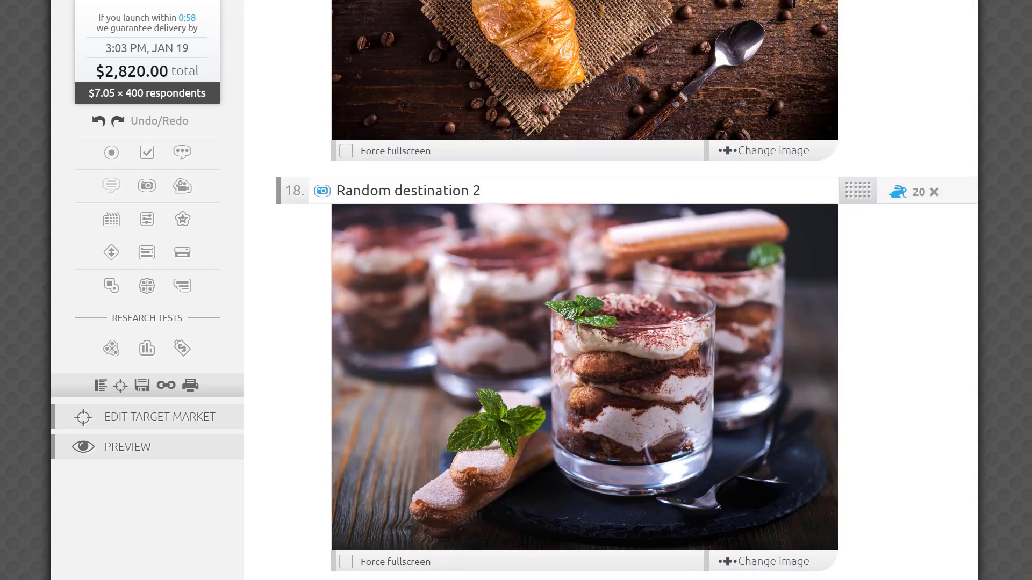
{"action": "scroll", "coordinate": [626, 291], "scroll_direction": "up", "scroll_amount": 4}
{"action": "scroll", "coordinate": [427, 145], "scroll_direction": "up", "scroll_amount": 4}
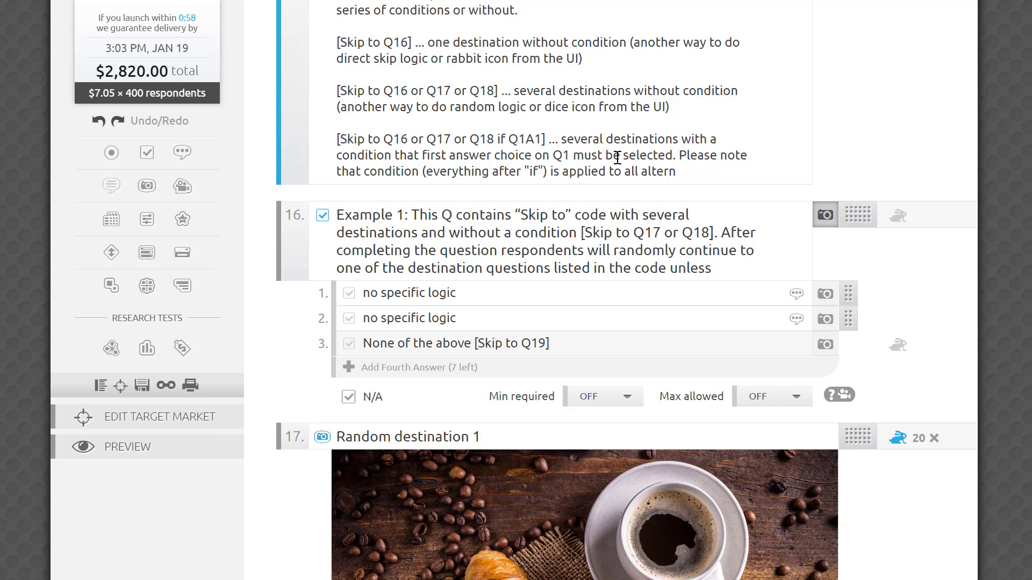
{"action": "scroll", "coordinate": [626, 290], "scroll_direction": "down", "scroll_amount": 5}
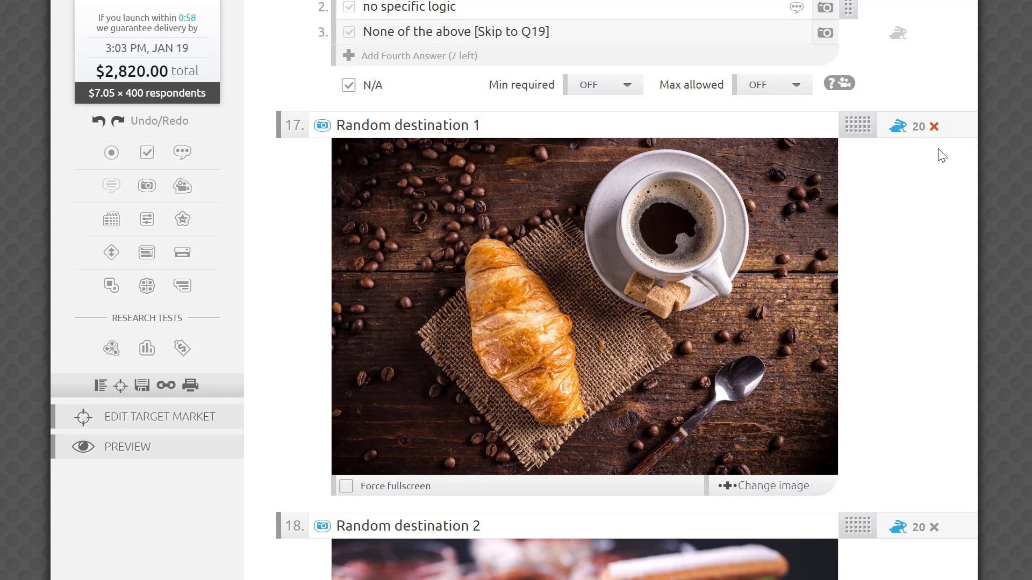
{"action": "scroll", "coordinate": [942, 155], "scroll_direction": "down", "scroll_amount": 10}
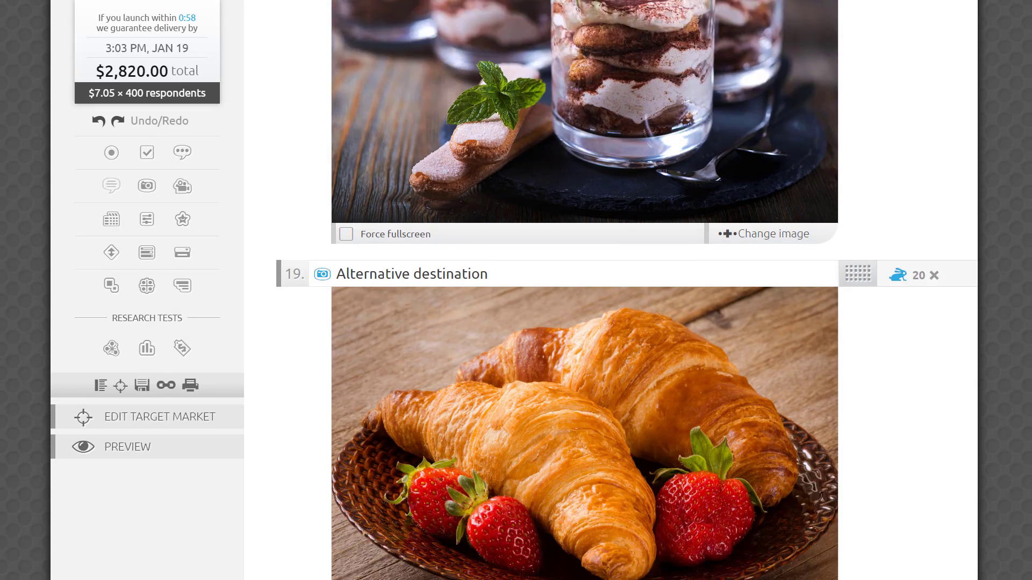
{"action": "scroll", "coordinate": [626, 290], "scroll_direction": "down", "scroll_amount": 3}
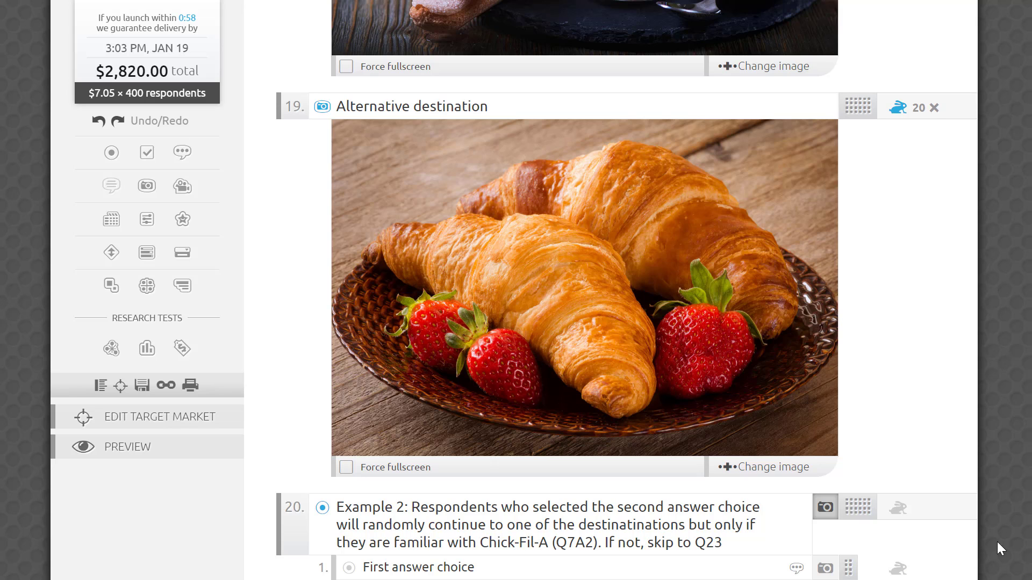
{"action": "scroll", "coordinate": [990, 406], "scroll_direction": "down", "scroll_amount": 7}
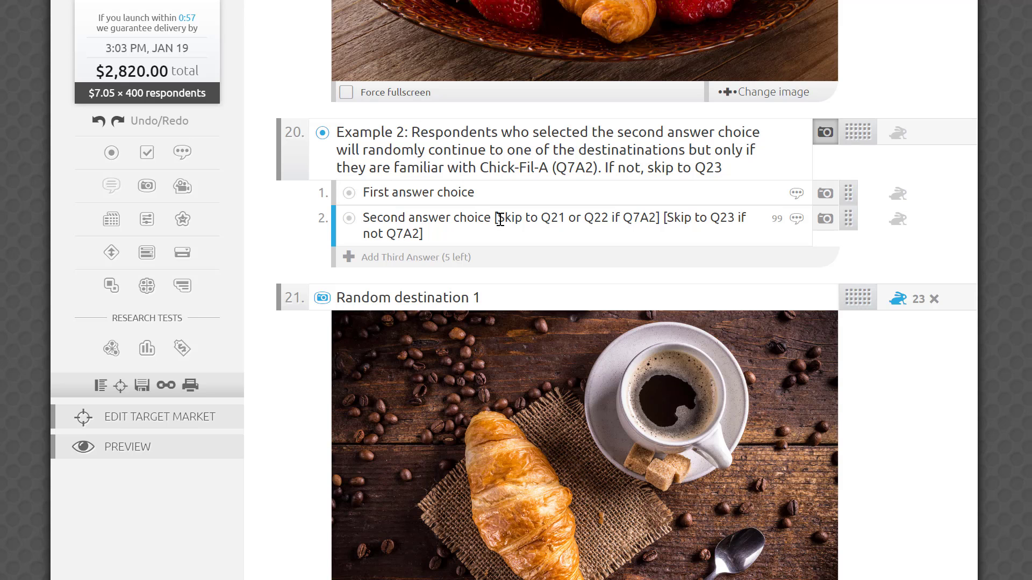
Step: Highlight question 20's answer-2 Skip to rules and view question 21's skip logic
{"action": "left_click_drag", "start_coordinate": [496, 219], "coordinate": [527, 239]}
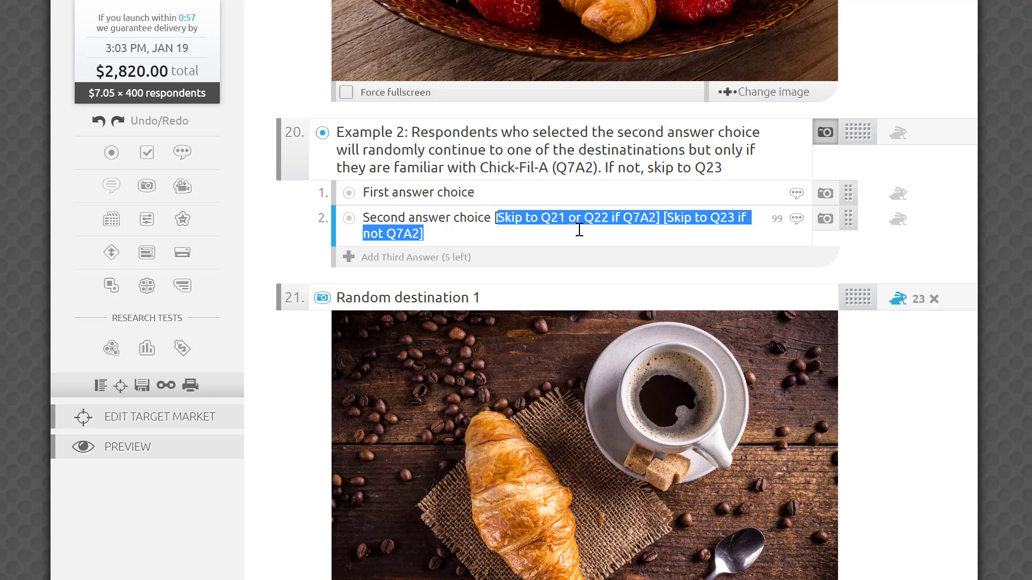
{"action": "left_click", "coordinate": [701, 218]}
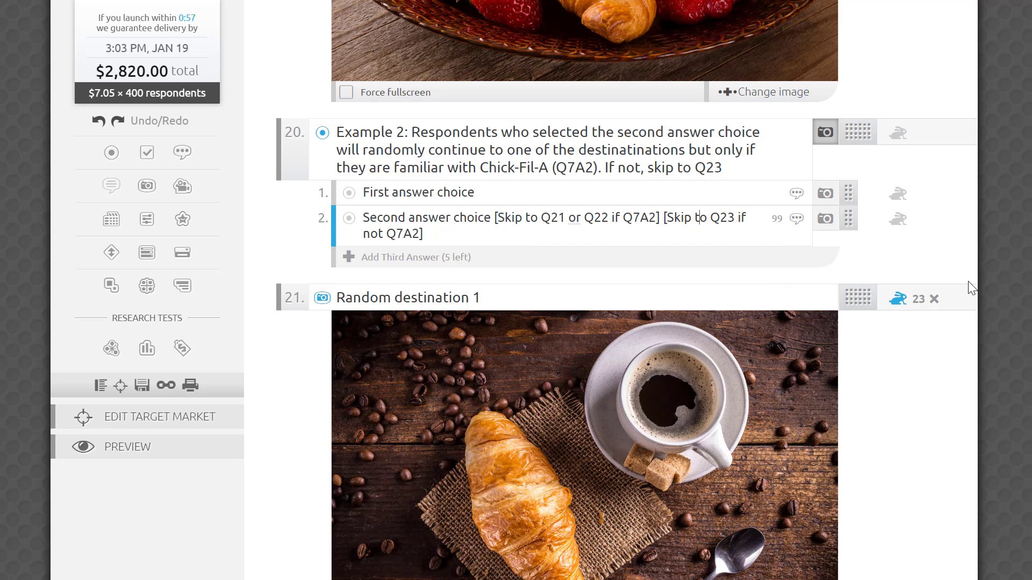
{"action": "left_click", "coordinate": [900, 300]}
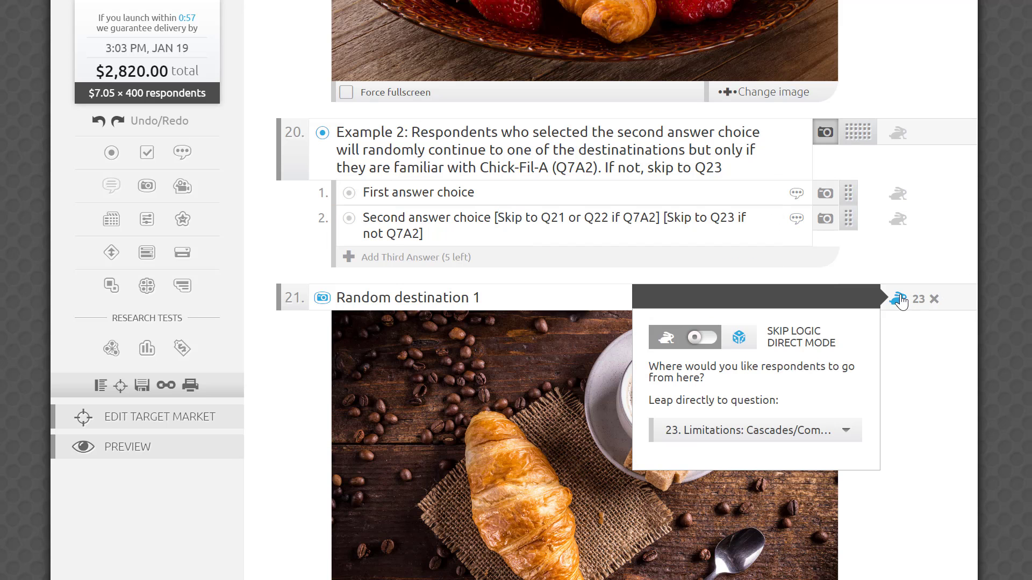
{"action": "scroll", "coordinate": [626, 290], "scroll_direction": "down", "scroll_amount": 5}
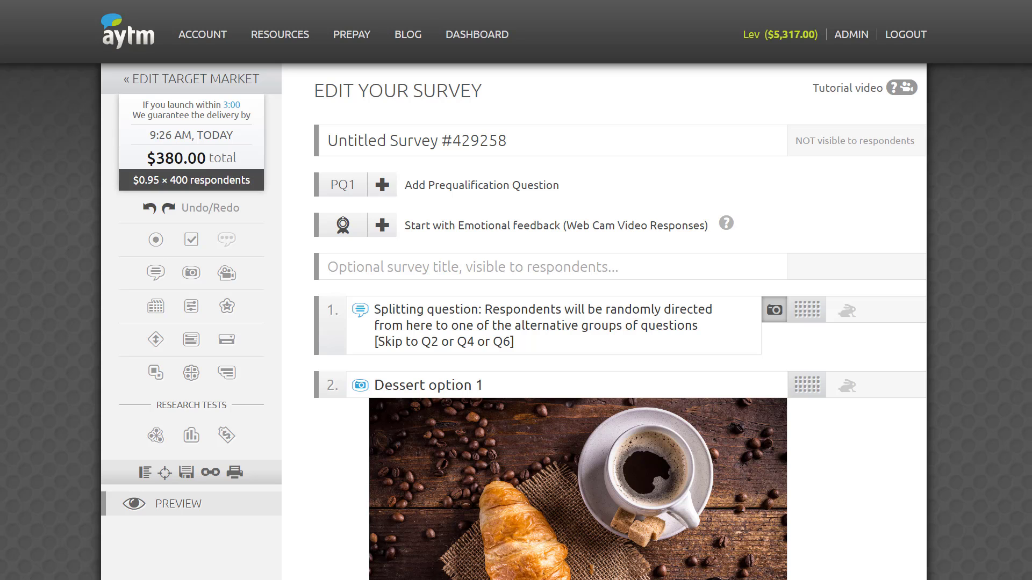
{"action": "scroll", "coordinate": [618, 322], "scroll_direction": "down", "scroll_amount": 6}
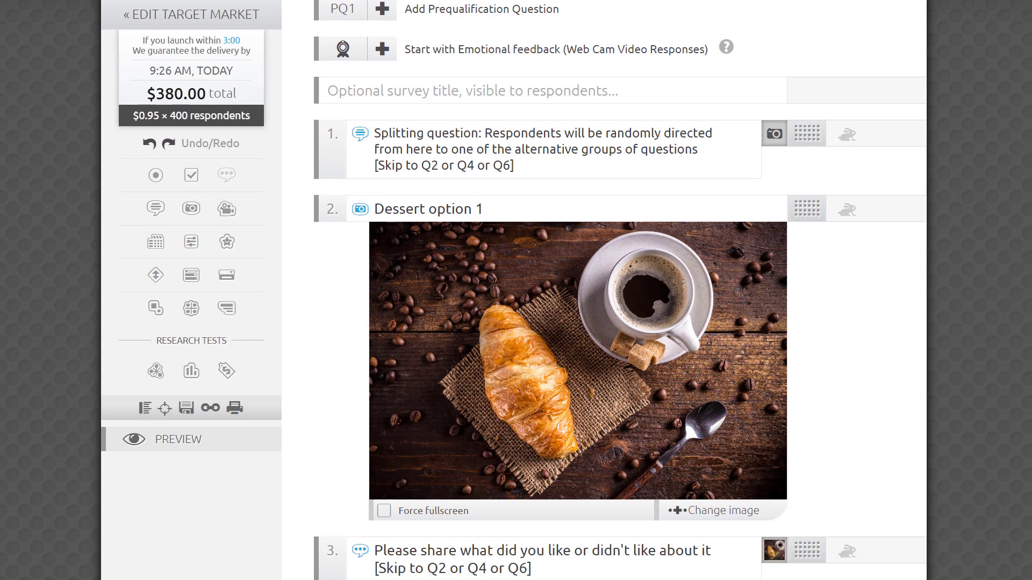
{"action": "scroll", "coordinate": [618, 322], "scroll_direction": "down", "scroll_amount": 9}
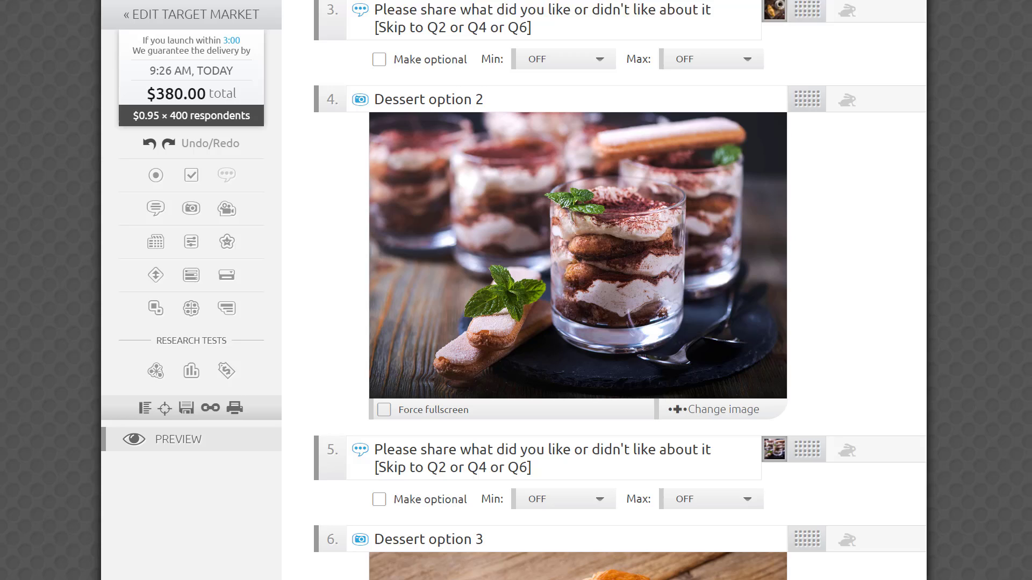
{"action": "scroll", "coordinate": [618, 322], "scroll_direction": "down", "scroll_amount": 4}
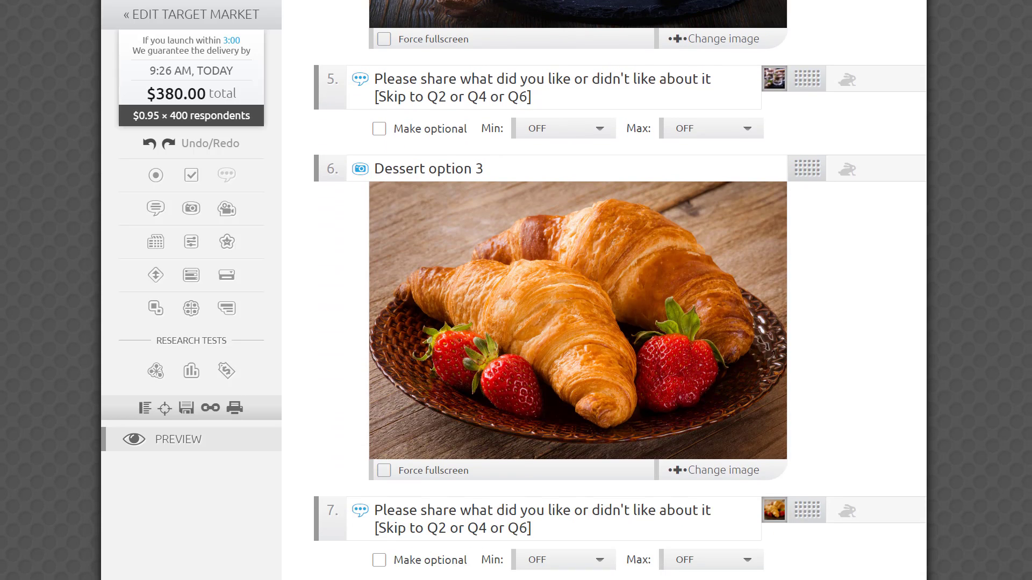
{"action": "scroll", "coordinate": [618, 323], "scroll_direction": "up", "scroll_amount": 13}
{"action": "scroll", "coordinate": [685, 484], "scroll_direction": "up", "scroll_amount": 4}
{"action": "scroll", "coordinate": [685, 484], "scroll_direction": "down", "scroll_amount": 3}
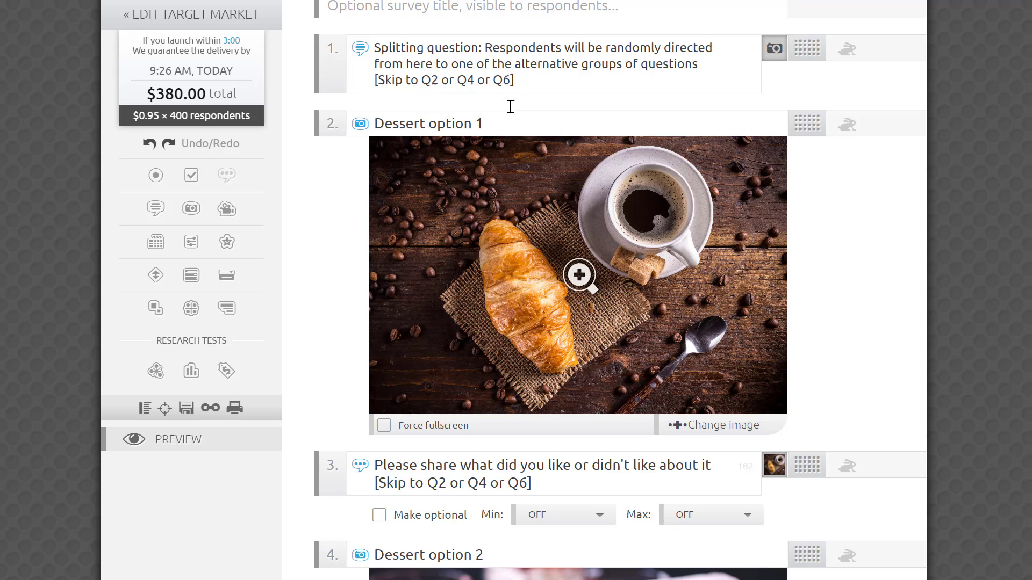
{"action": "left_click_drag", "start_coordinate": [376, 80], "coordinate": [540, 83]}
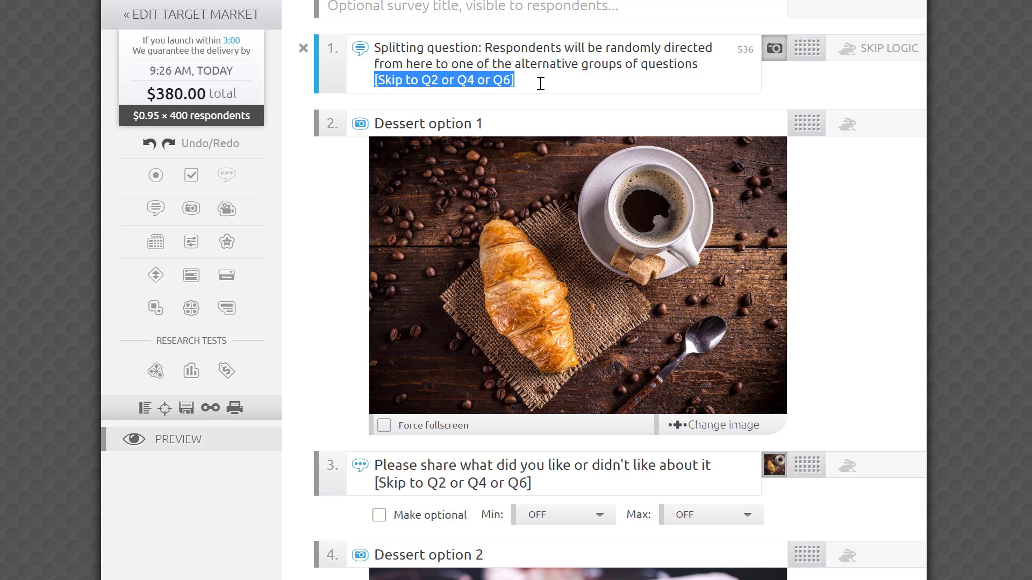
{"action": "left_click", "coordinate": [541, 83]}
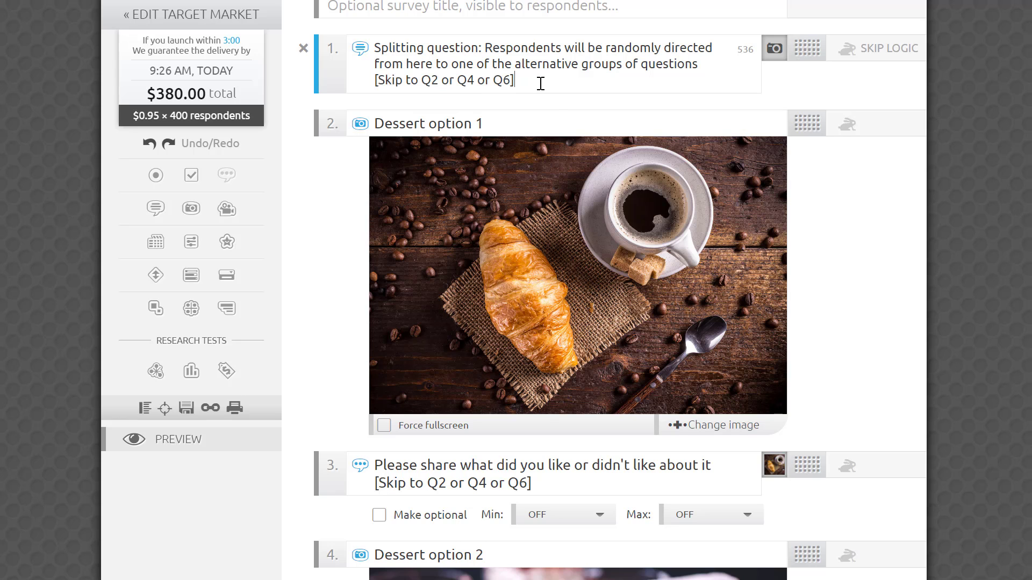
{"action": "scroll", "coordinate": [583, 279], "scroll_direction": "down", "scroll_amount": 5}
{"action": "left_click", "coordinate": [574, 241]}
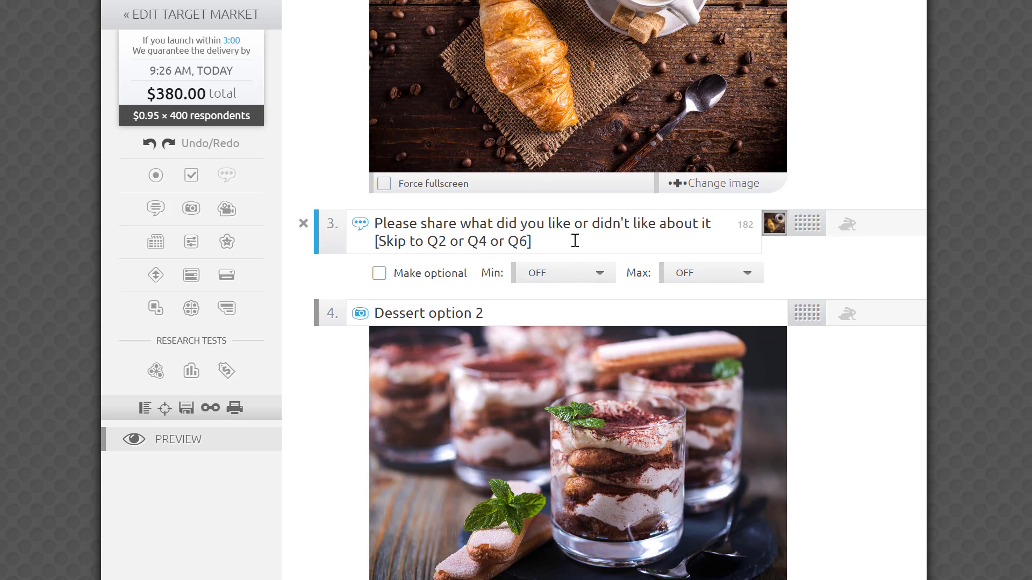
{"action": "left_click", "coordinate": [352, 256], "text": "shift"}
{"action": "scroll", "coordinate": [406, 328], "scroll_direction": "down", "scroll_amount": 5}
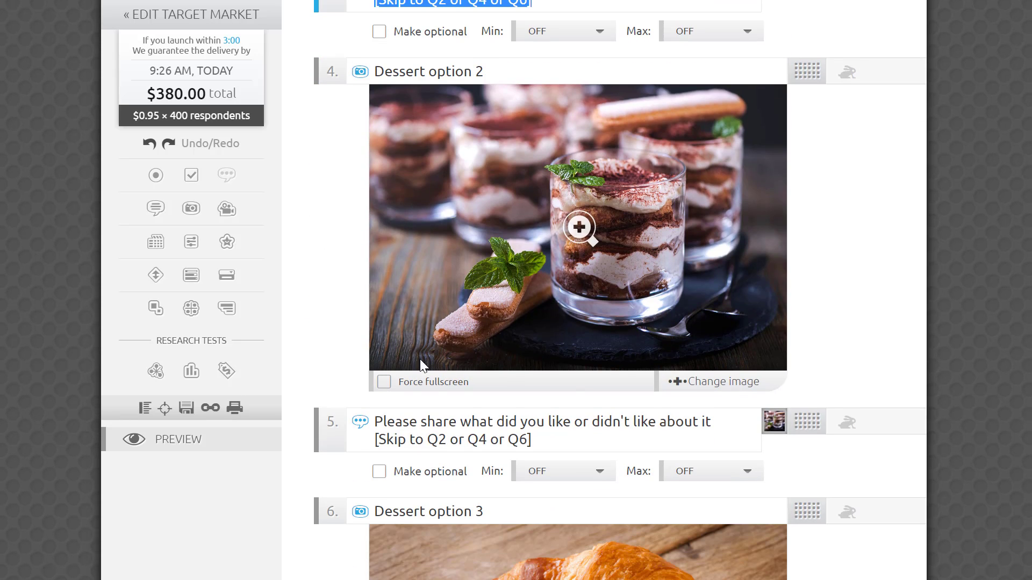
{"action": "left_click", "coordinate": [578, 438]}
{"action": "scroll", "coordinate": [579, 430], "scroll_direction": "down", "scroll_amount": 8}
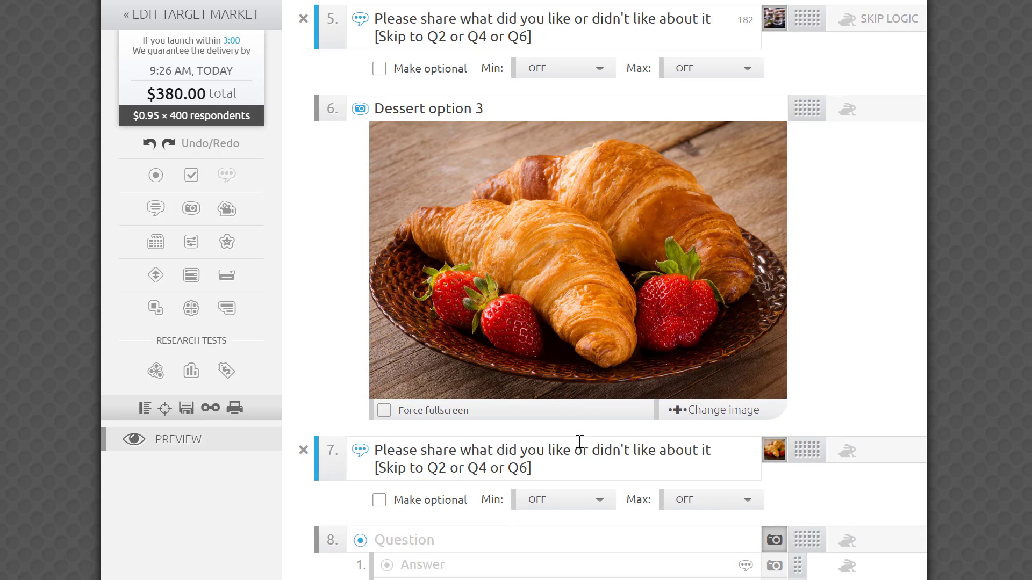
{"action": "left_click", "coordinate": [561, 472]}
{"action": "left_click", "coordinate": [363, 476], "text": "shift"}
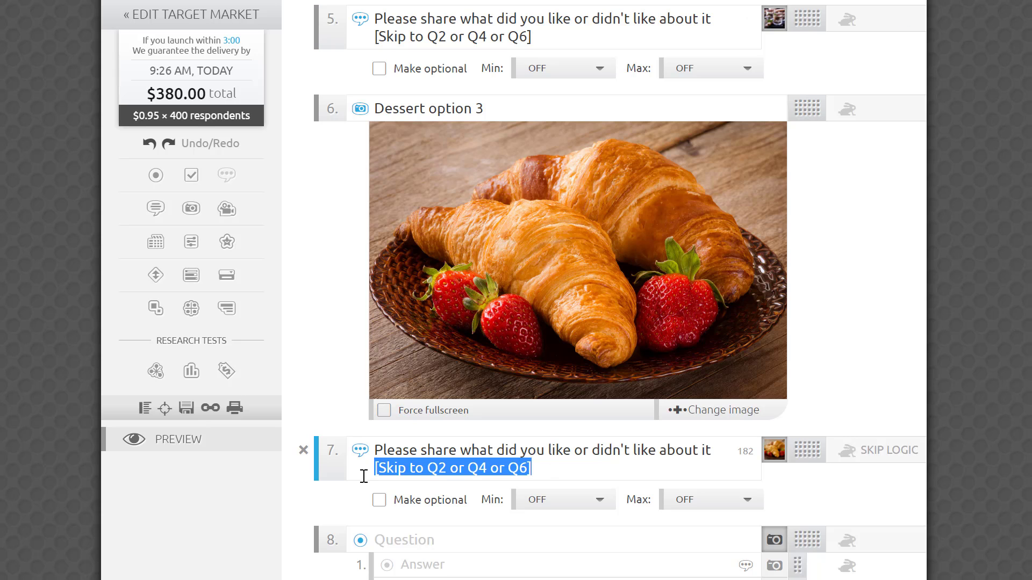
{"action": "left_click", "coordinate": [951, 353]}
{"action": "scroll", "coordinate": [974, 424], "scroll_direction": "up", "scroll_amount": 15}
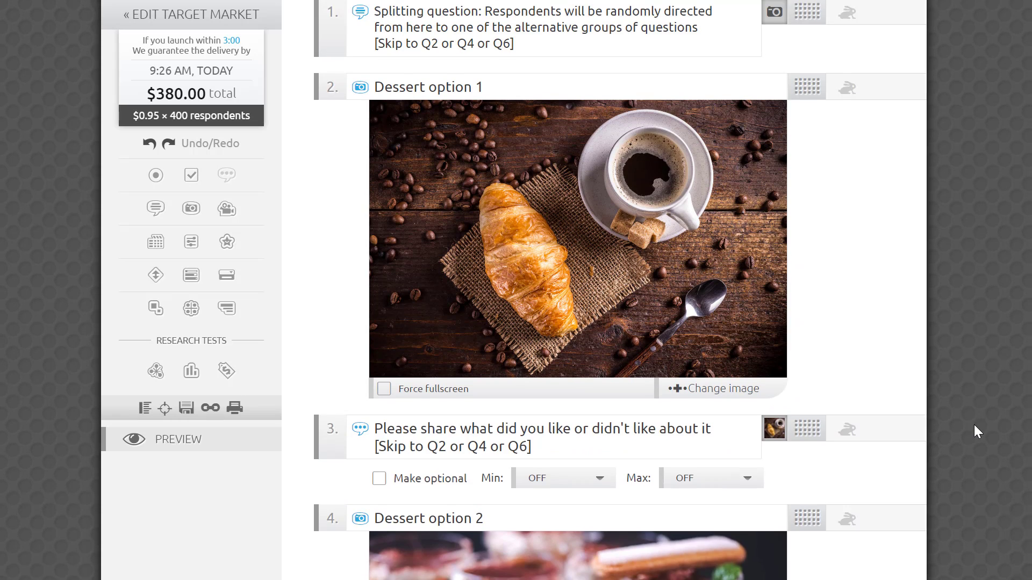
{"action": "scroll", "coordinate": [974, 426], "scroll_direction": "up", "scroll_amount": 2}
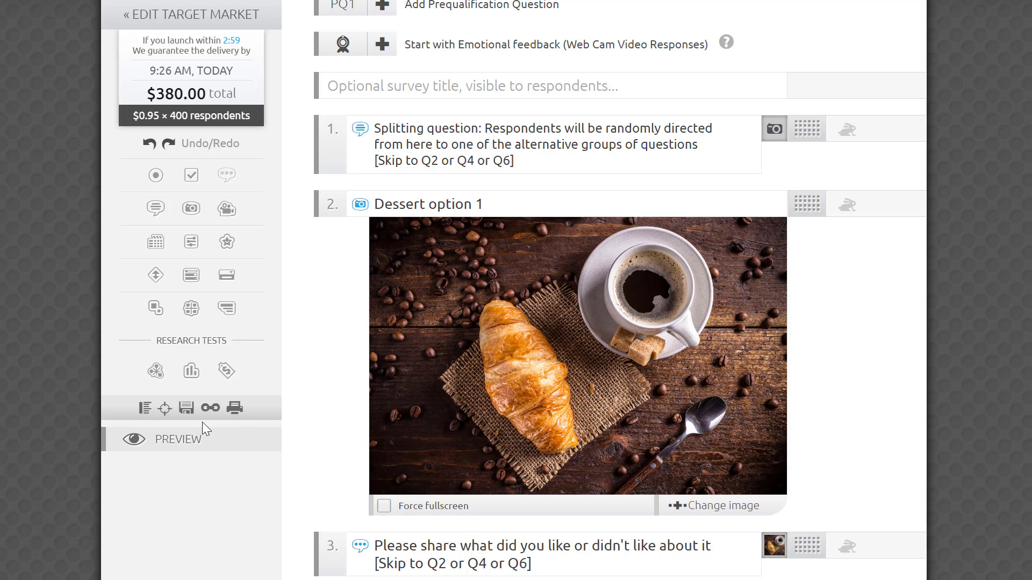
Step: Preview as a respondent up to Dessert option 3, answering the feedback questions with 'SS' and 'sss'
{"action": "left_click", "coordinate": [195, 453]}
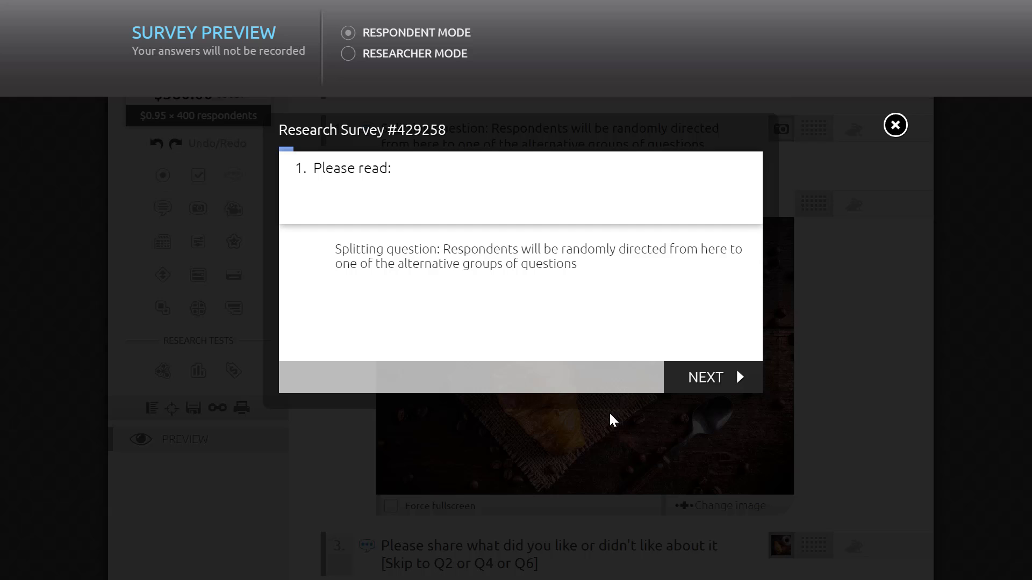
{"action": "left_click", "coordinate": [707, 378]}
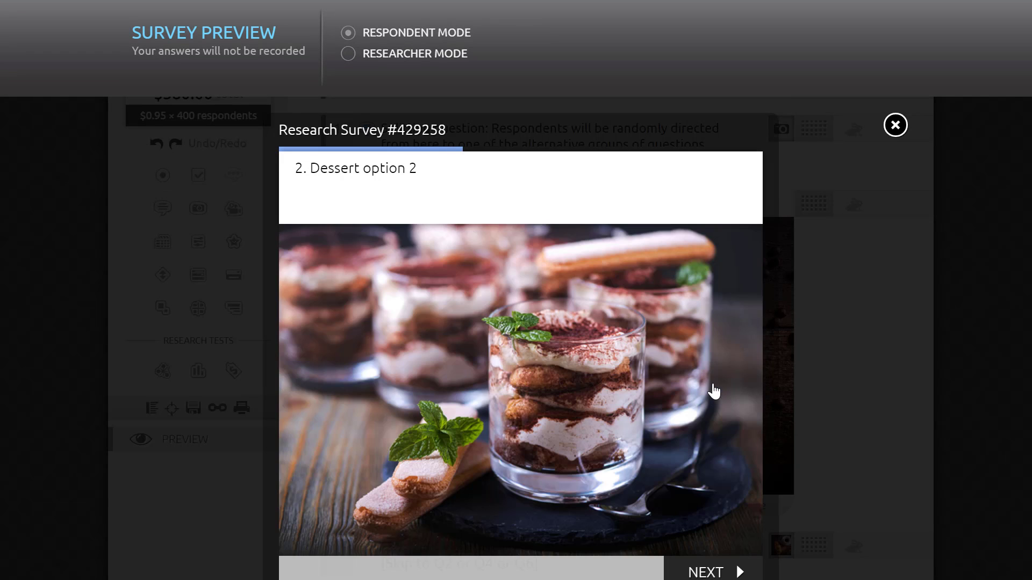
{"action": "left_click", "coordinate": [716, 568]}
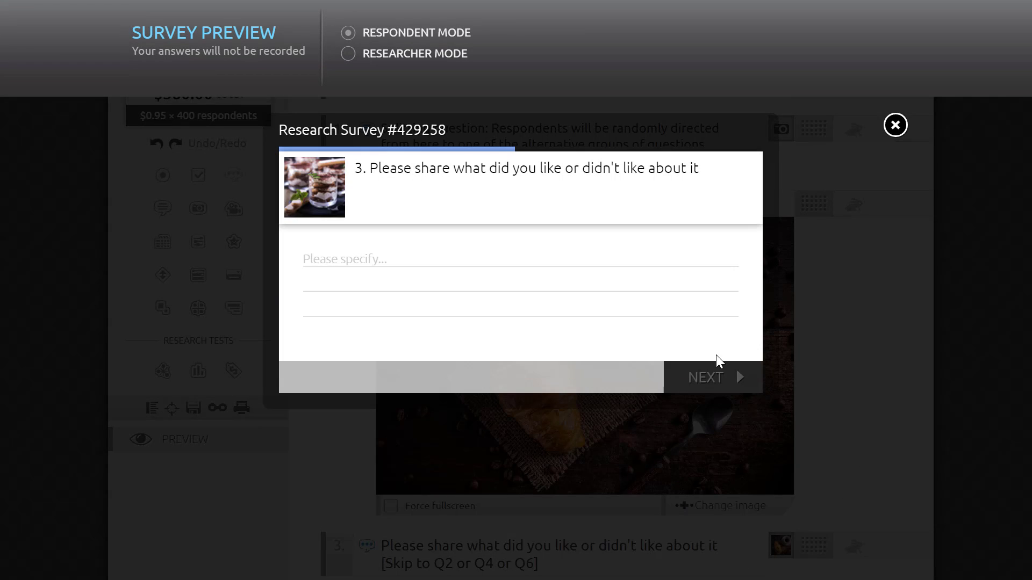
{"action": "type", "text": "SS"}
{"action": "left_click", "coordinate": [707, 377]}
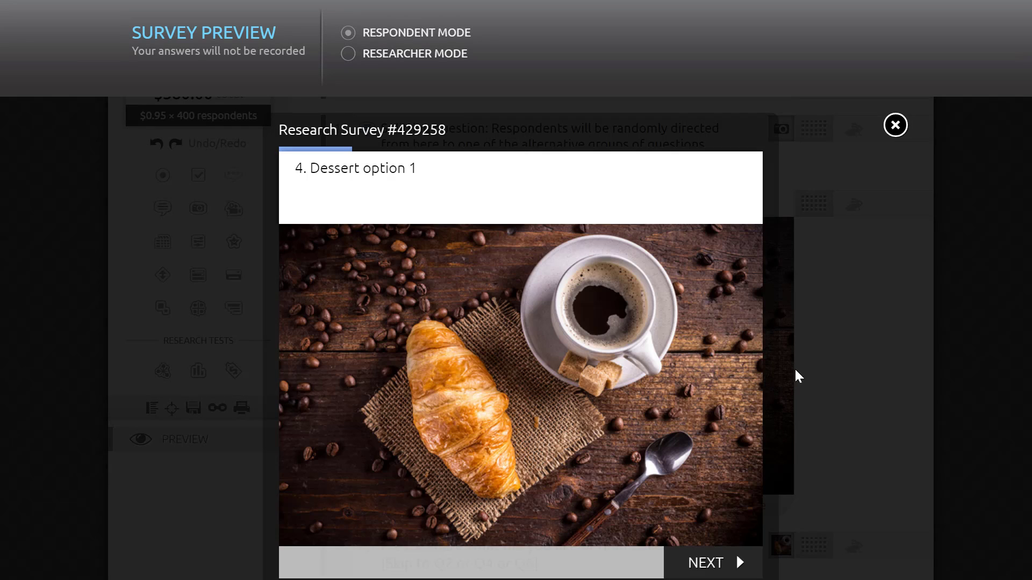
{"action": "left_click", "coordinate": [734, 570]}
{"action": "left_click", "coordinate": [610, 268]}
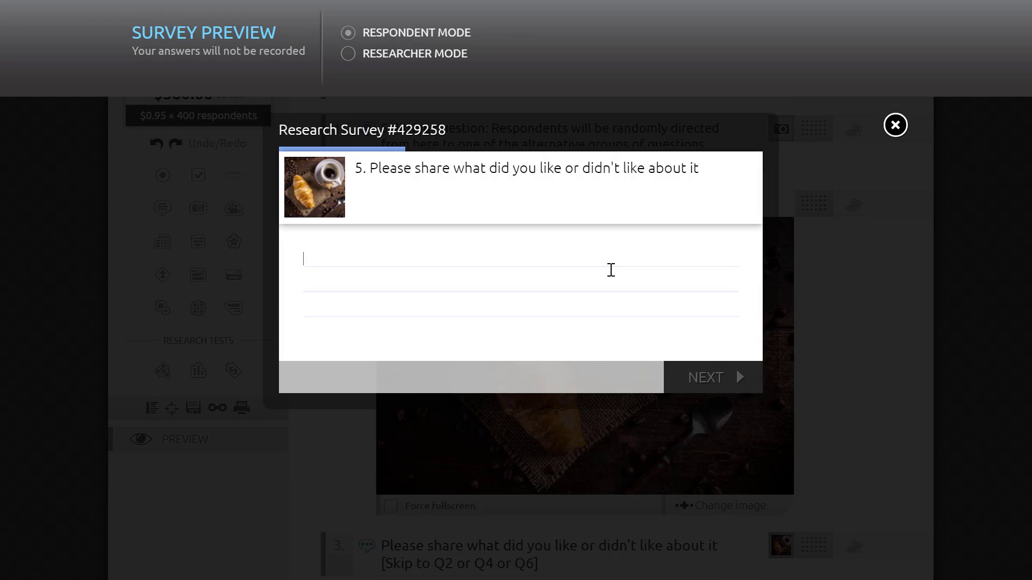
{"action": "type", "text": "sss"}
{"action": "left_click", "coordinate": [716, 379]}
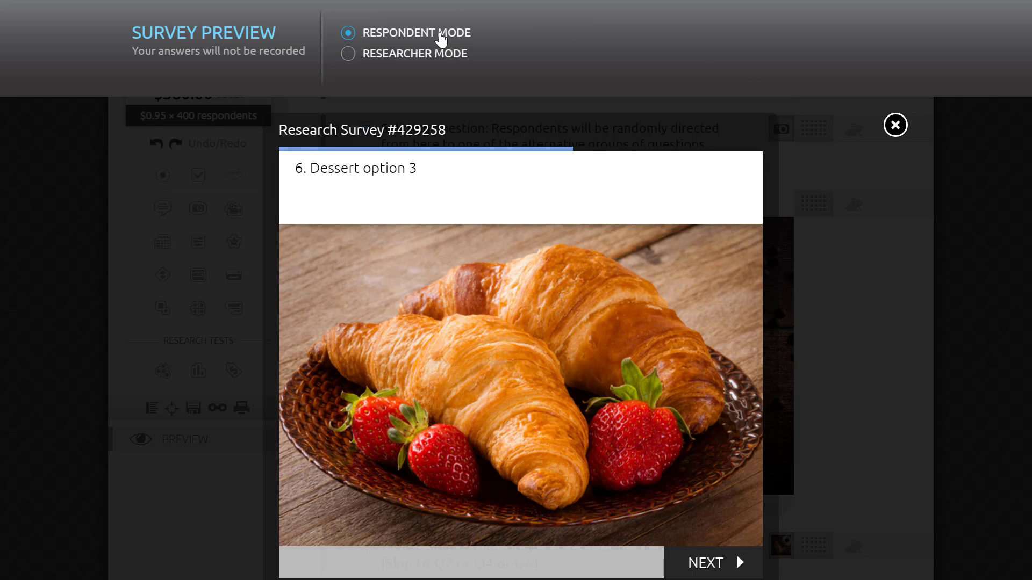
Step: Close the survey preview and scroll down through questions 3–8 in the editor
{"action": "left_click", "coordinate": [896, 127]}
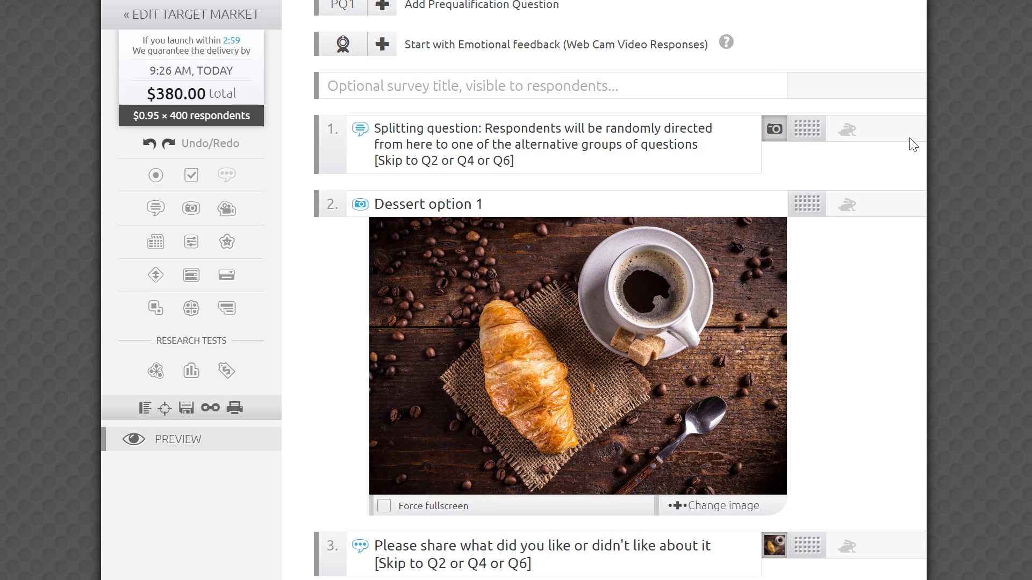
{"action": "scroll", "coordinate": [618, 291], "scroll_direction": "down", "scroll_amount": 5}
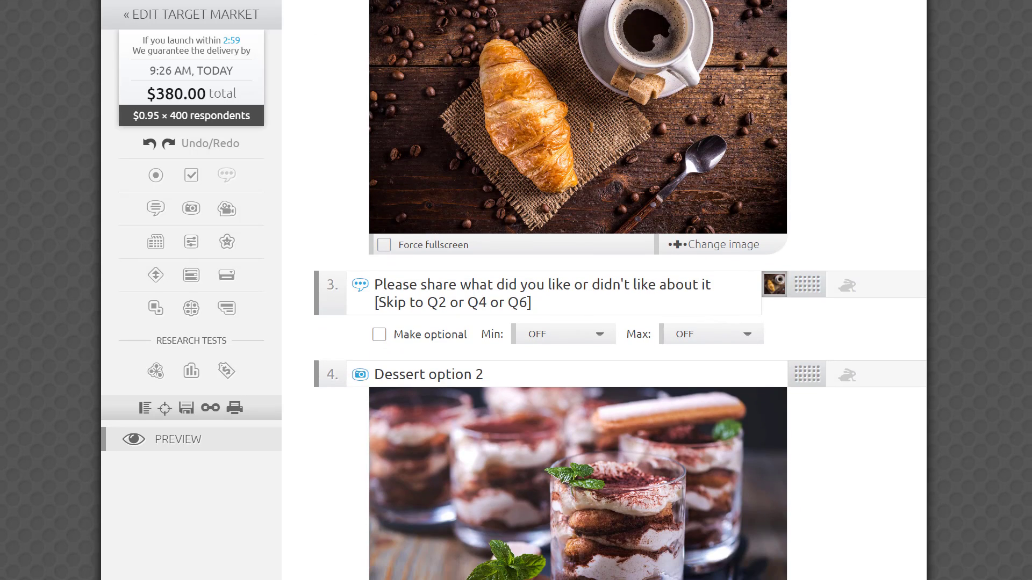
{"action": "scroll", "coordinate": [618, 290], "scroll_direction": "down", "scroll_amount": 3}
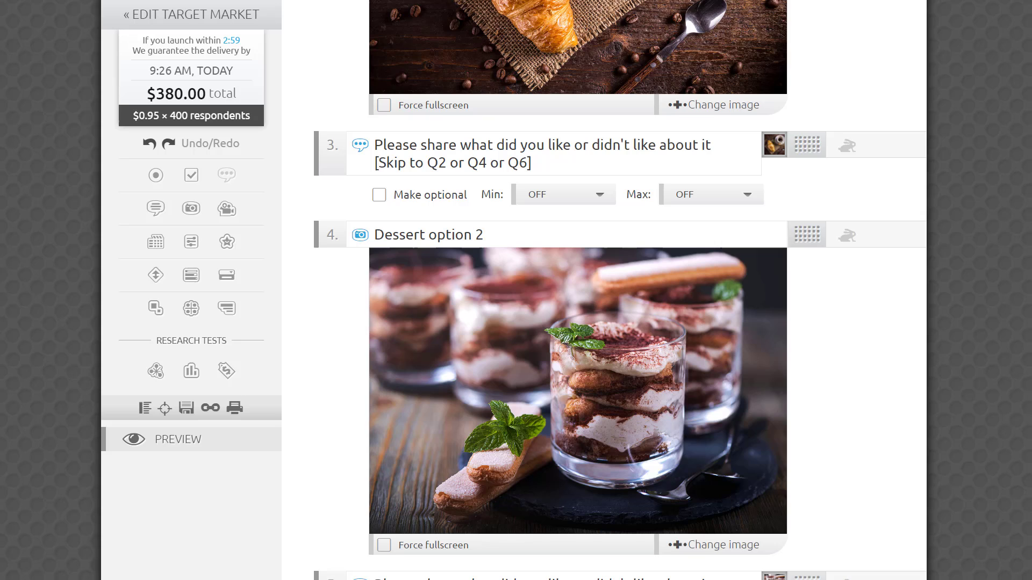
{"action": "scroll", "coordinate": [618, 290], "scroll_direction": "down", "scroll_amount": 8}
{"action": "scroll", "coordinate": [618, 290], "scroll_direction": "down", "scroll_amount": 2}
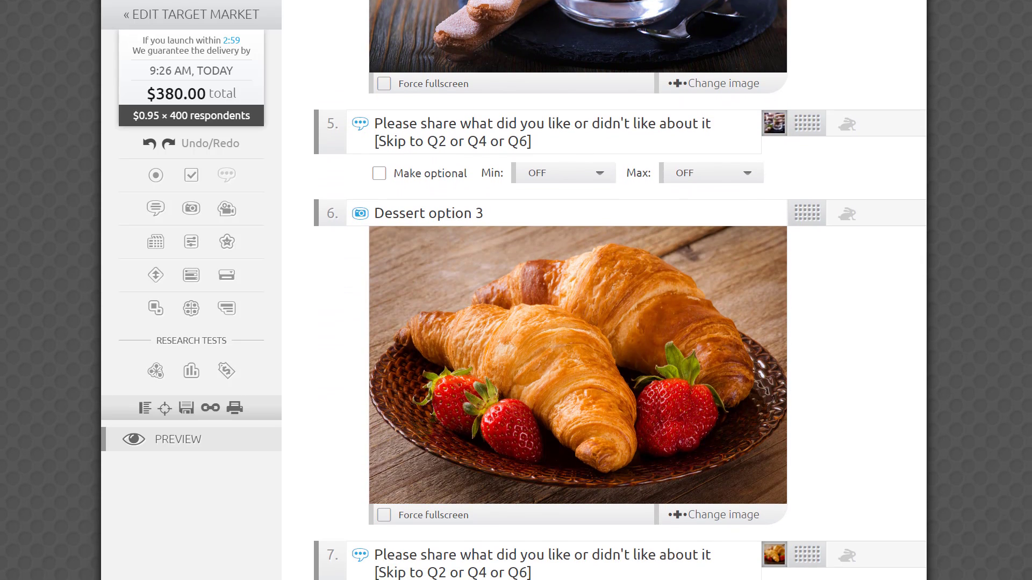
{"action": "scroll", "coordinate": [1030, 483], "scroll_direction": "down", "scroll_amount": 2}
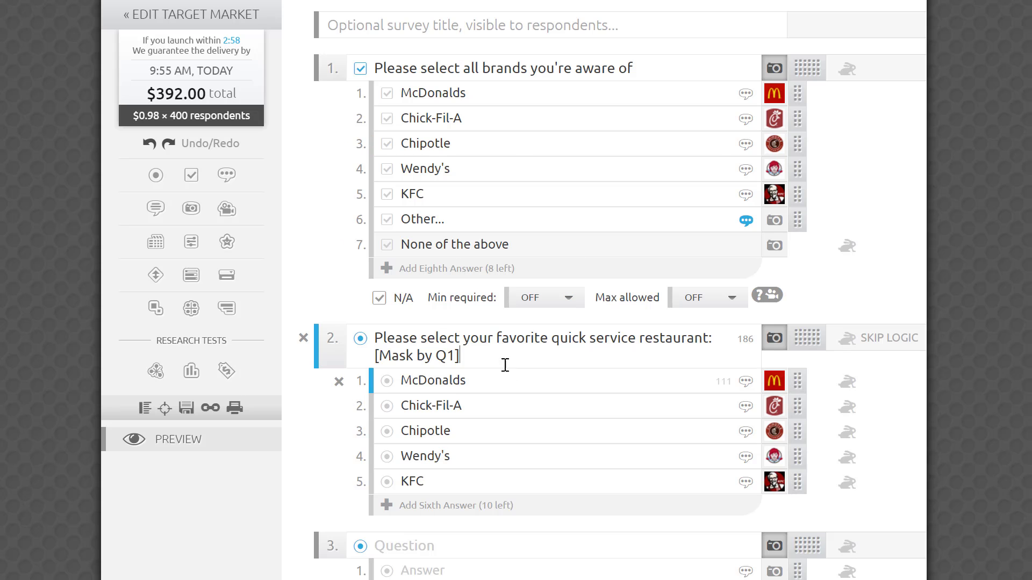
Step: Highlight the [Mask by Q1] rule in question 2's title, then deselect it
{"action": "left_click_drag", "start_coordinate": [460, 356], "coordinate": [357, 356]}
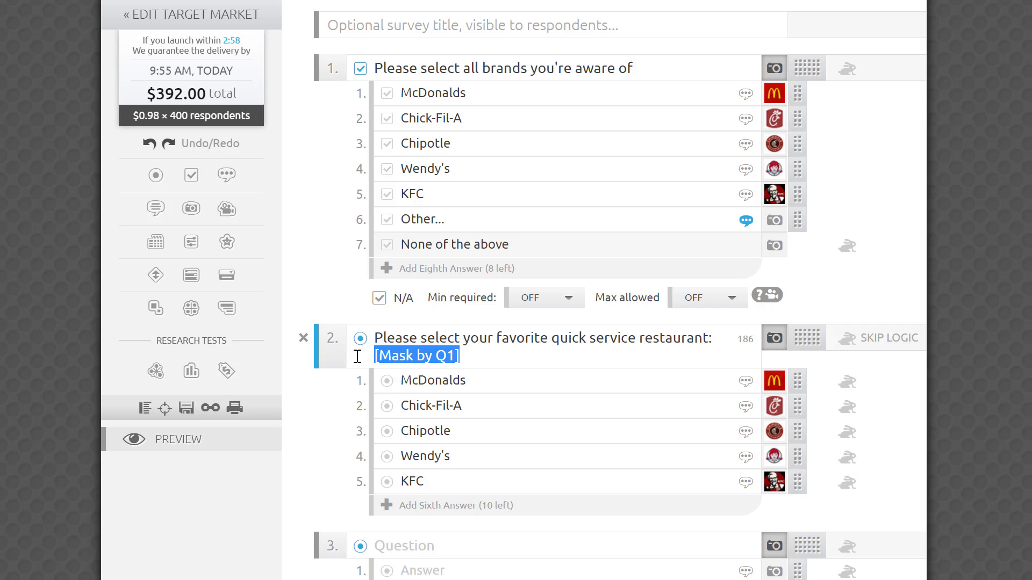
{"action": "left_click", "coordinate": [505, 365]}
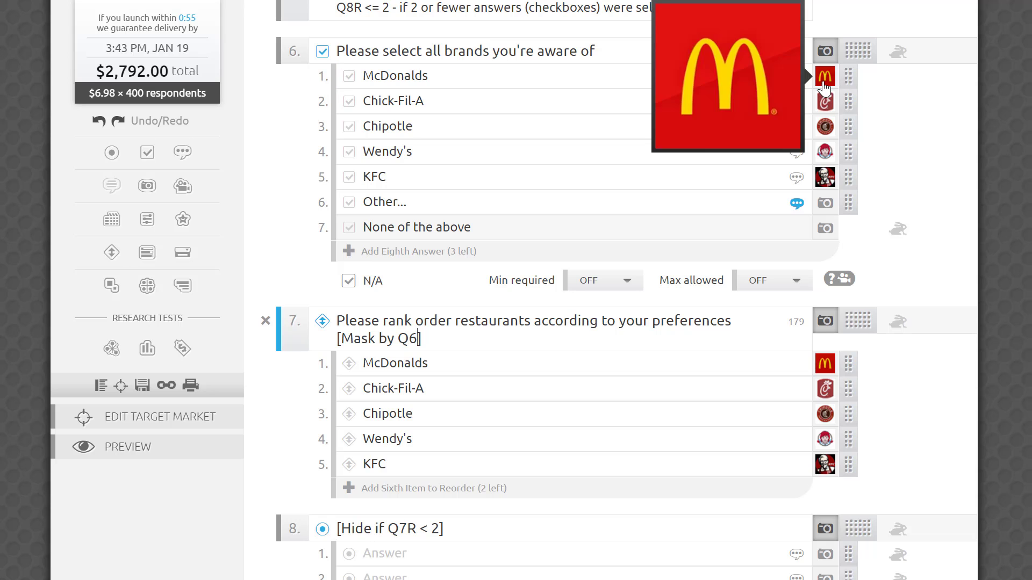
Step: Highlight the [Mask by Q6] rule in question 7's title
{"action": "mouse_move", "coordinate": [825, 102]}
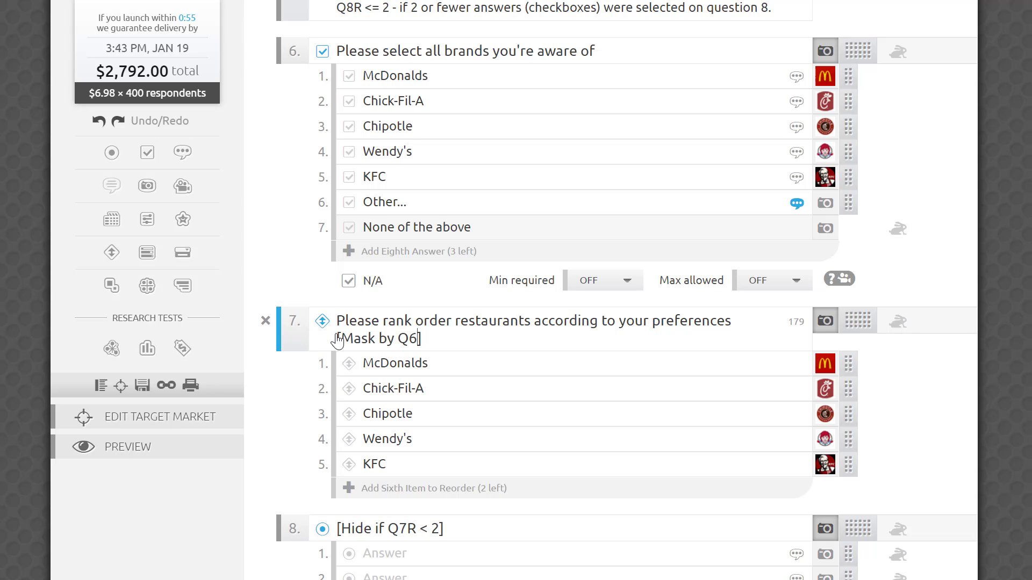
{"action": "left_click_drag", "start_coordinate": [423, 336], "coordinate": [304, 344]}
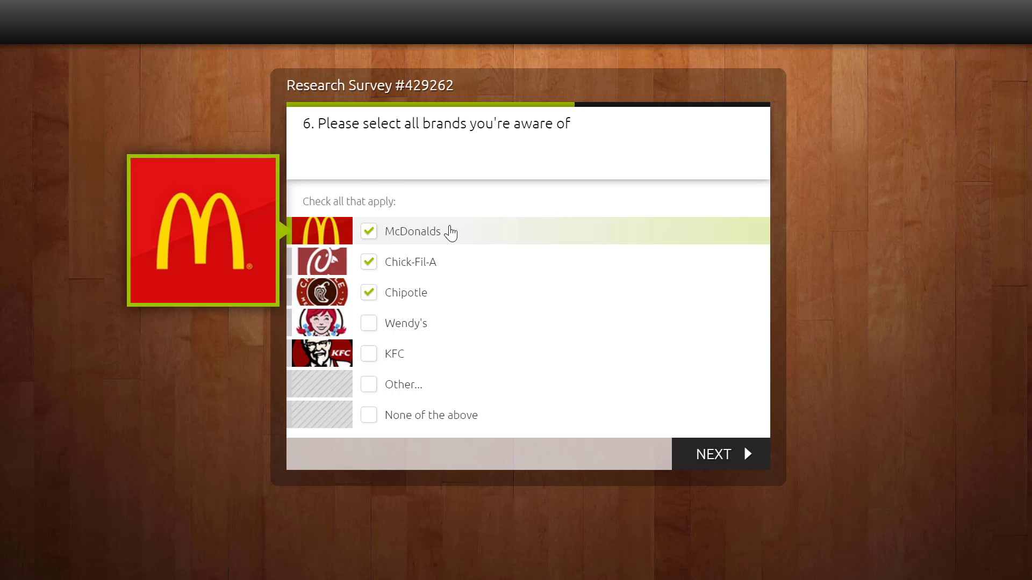
Step: On question 6, leave only McDonalds, Chipotle and Wendy's checked
{"action": "left_click", "coordinate": [450, 232]}
{"action": "left_click", "coordinate": [422, 274]}
{"action": "left_click", "coordinate": [418, 325]}
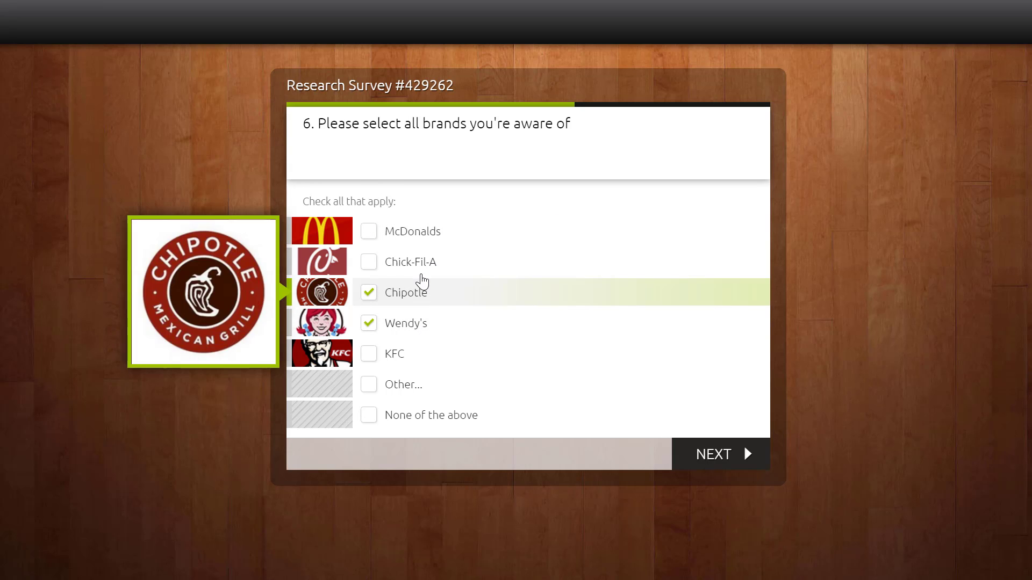
{"action": "left_click", "coordinate": [424, 240]}
Step: On question 7's ranking of those three brands, move Wendy's above McDonalds
{"action": "left_click", "coordinate": [716, 465]}
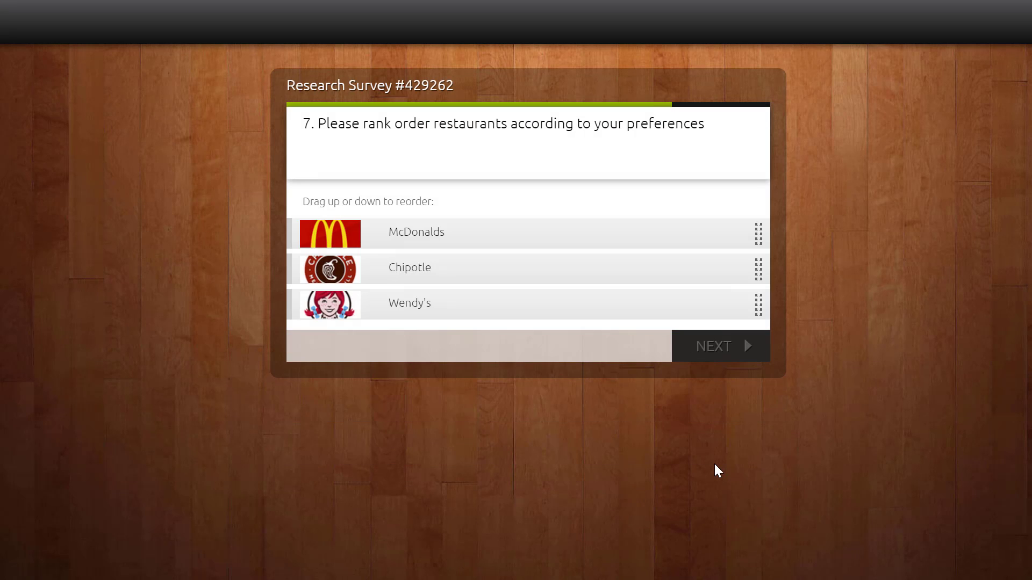
{"action": "left_click_drag", "start_coordinate": [454, 303], "coordinate": [462, 252]}
{"action": "left_click_drag", "start_coordinate": [474, 232], "coordinate": [475, 267]}
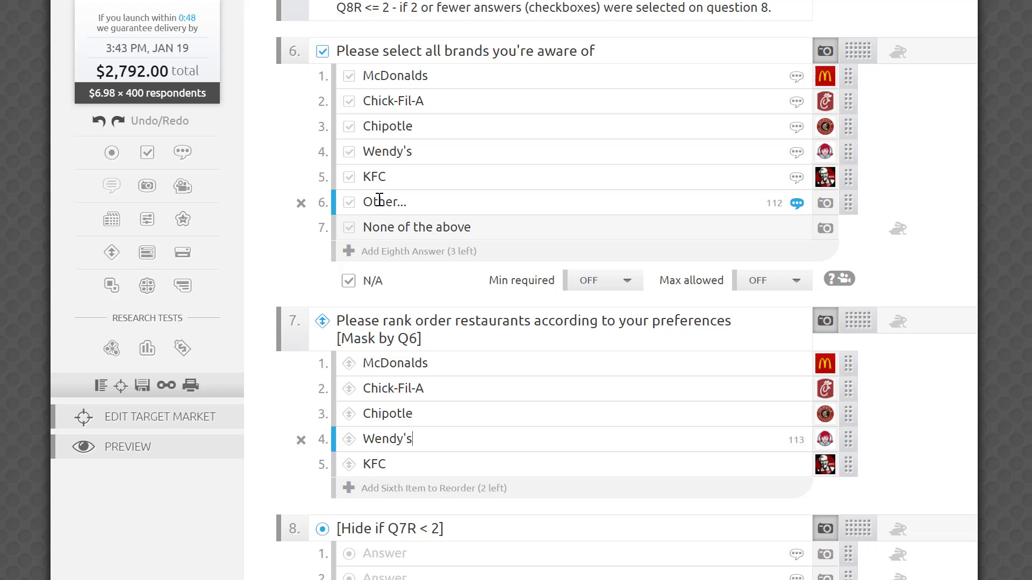
Step: Edit question 6's answers and title, and show question type choices for questions 6 and 7
{"action": "left_click_drag", "start_coordinate": [378, 202], "coordinate": [472, 227]}
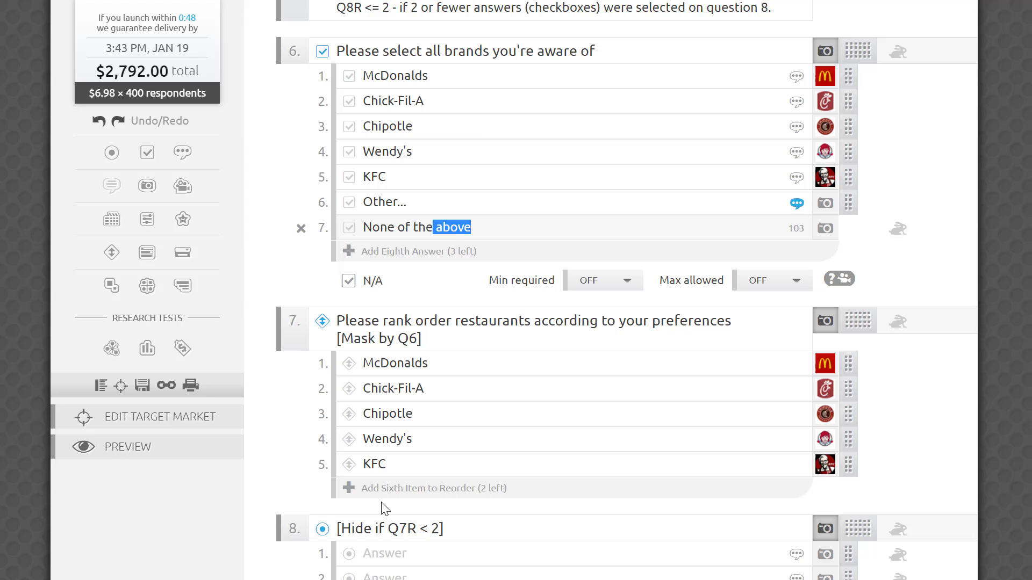
{"action": "left_click", "coordinate": [977, 237]}
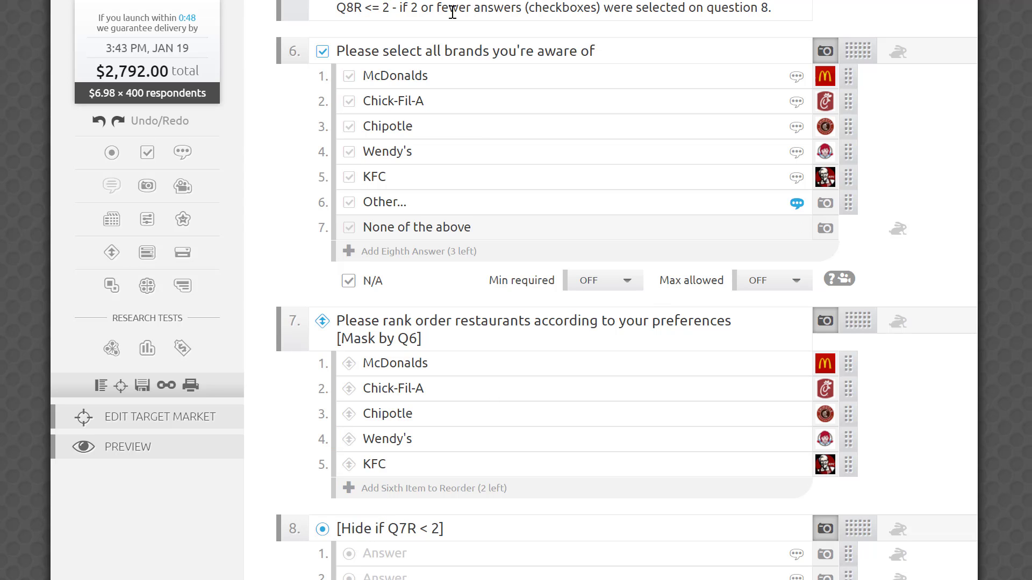
{"action": "left_click", "coordinate": [327, 52]}
{"action": "left_click", "coordinate": [328, 51]}
{"action": "left_click", "coordinate": [323, 321]}
{"action": "scroll", "coordinate": [334, 311], "scroll_direction": "down", "scroll_amount": 5}
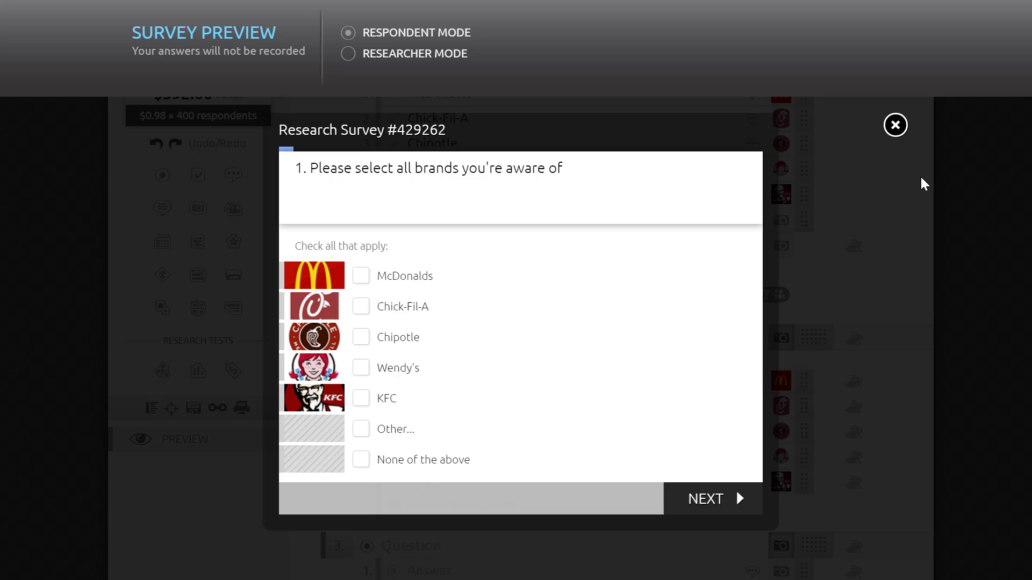
Step: Tick only McDonalds in question 1, then pick McDonalds, the sole option on question 2
{"action": "left_click", "coordinate": [420, 276]}
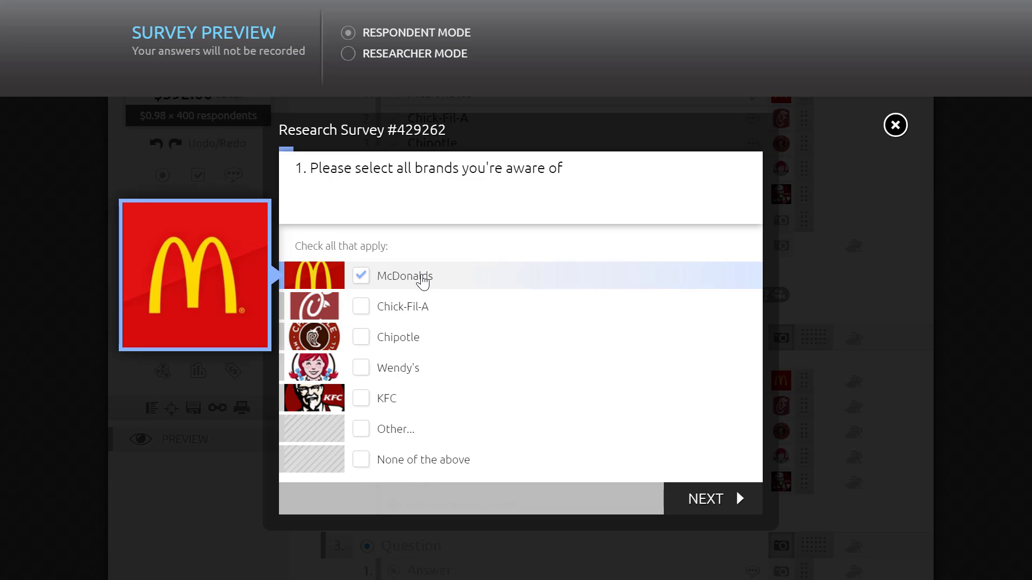
{"action": "left_click", "coordinate": [724, 502]}
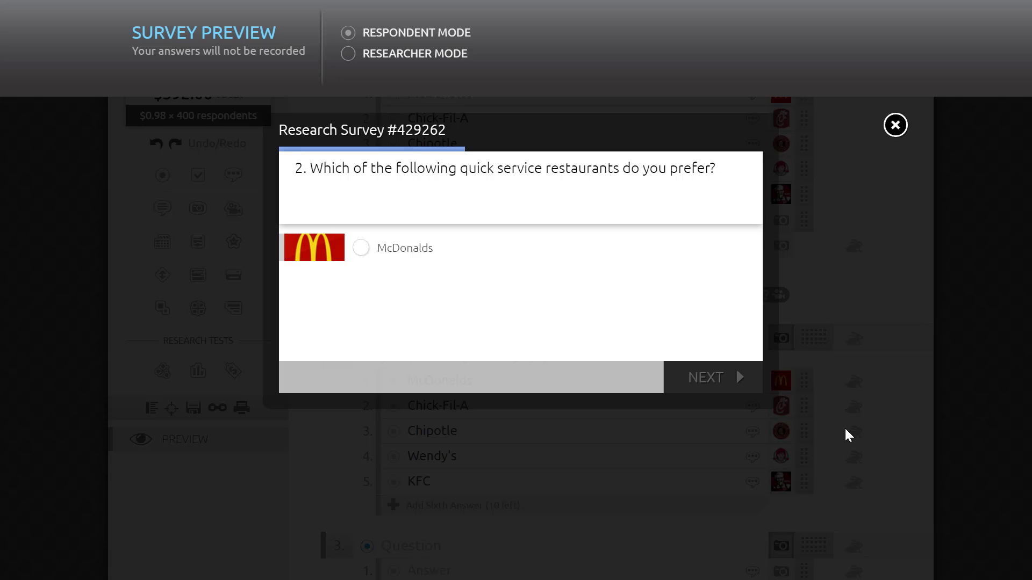
{"action": "left_click", "coordinate": [438, 259]}
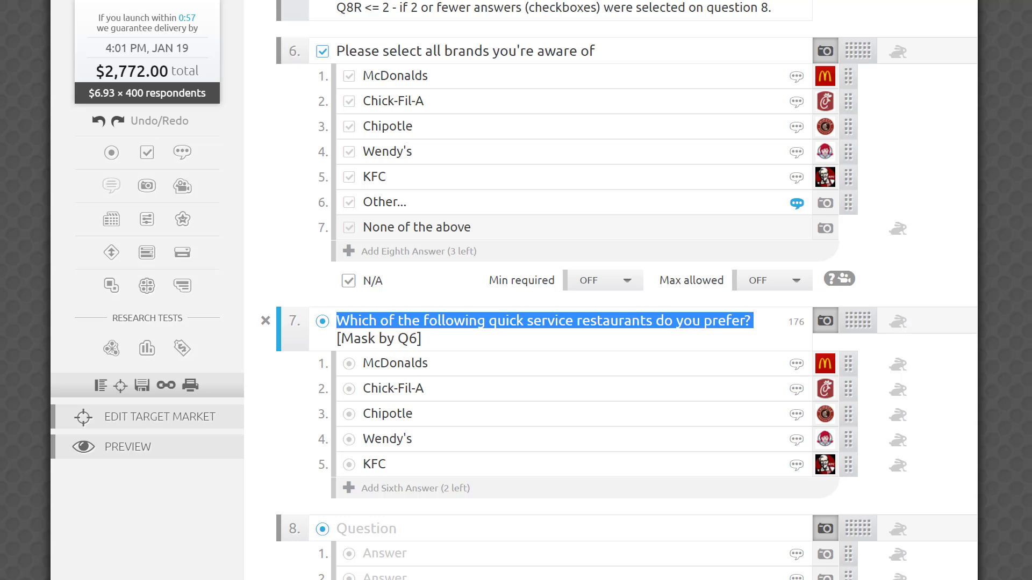
{"action": "left_click", "coordinate": [503, 335]}
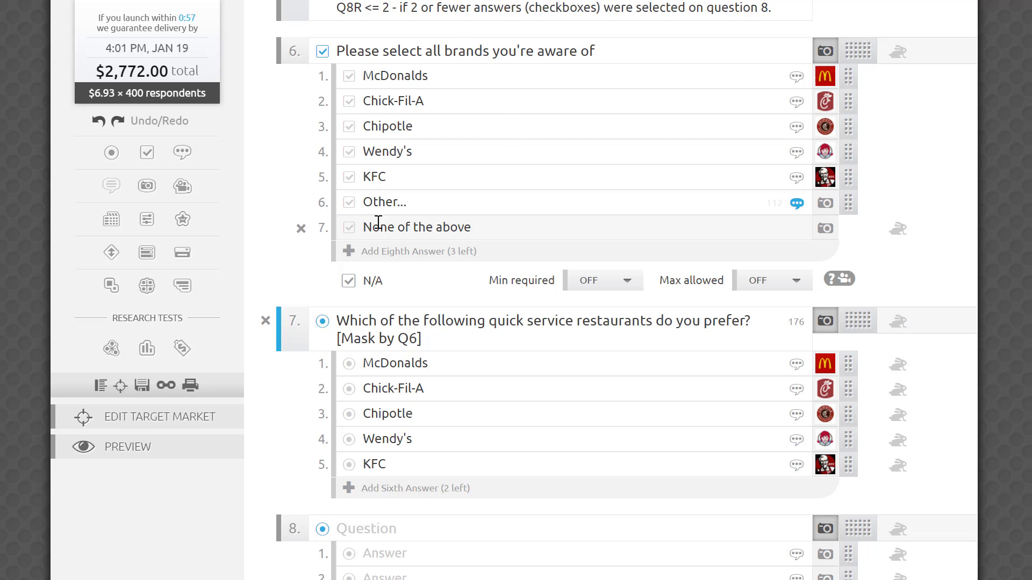
{"action": "left_click", "coordinate": [616, 295]}
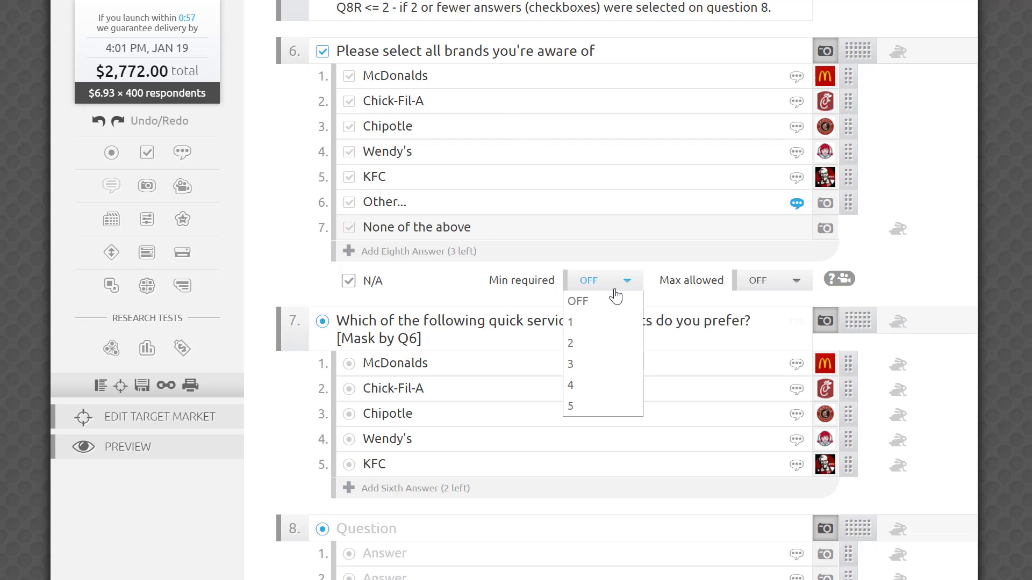
{"action": "left_click", "coordinate": [571, 344]}
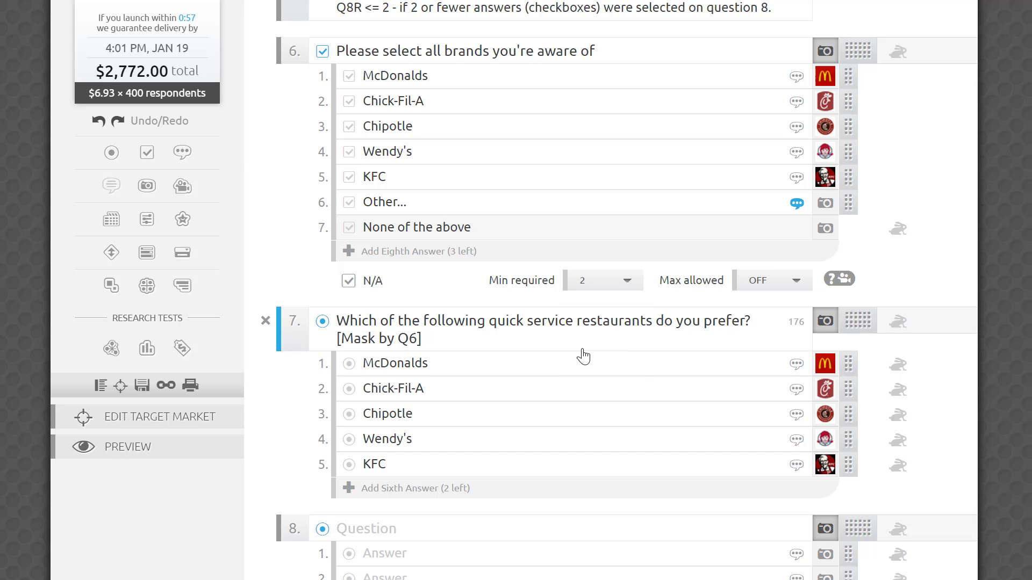
{"action": "left_click", "coordinate": [618, 280]}
{"action": "left_click", "coordinate": [595, 301]}
{"action": "left_click", "coordinate": [491, 341]}
Step: Append '[Hide if Q6R<2]' after '[Mask by Q6]' in question 7's title
{"action": "type", "text": "["}
{"action": "scroll", "coordinate": [449, 300], "scroll_direction": "down", "scroll_amount": 1}
{"action": "type", "text": "Hide i"}
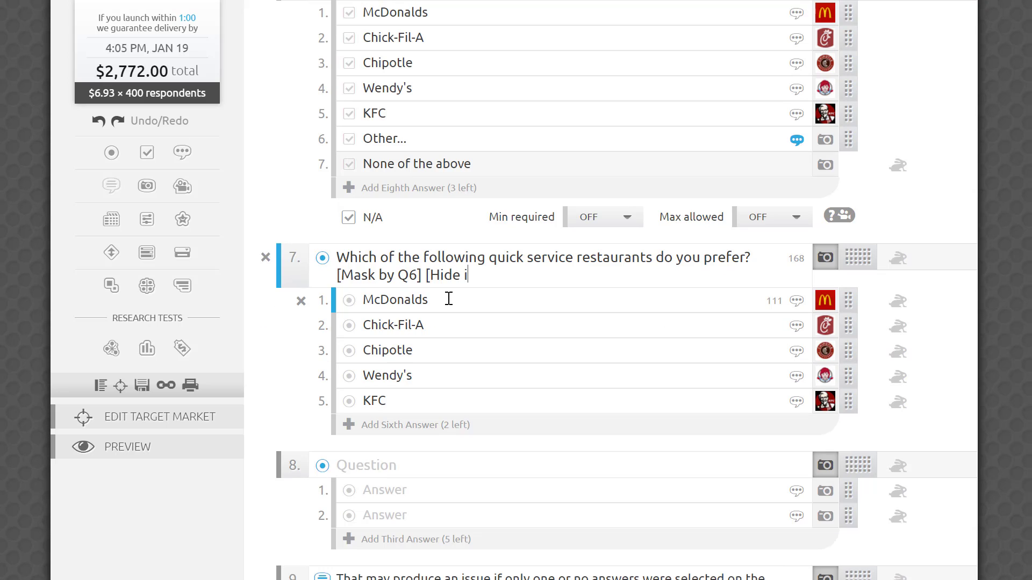
{"action": "type", "text": "f Q6R<2]"}
{"action": "left_click_drag", "start_coordinate": [492, 276], "coordinate": [507, 275]}
{"action": "left_click", "coordinate": [643, 283]}
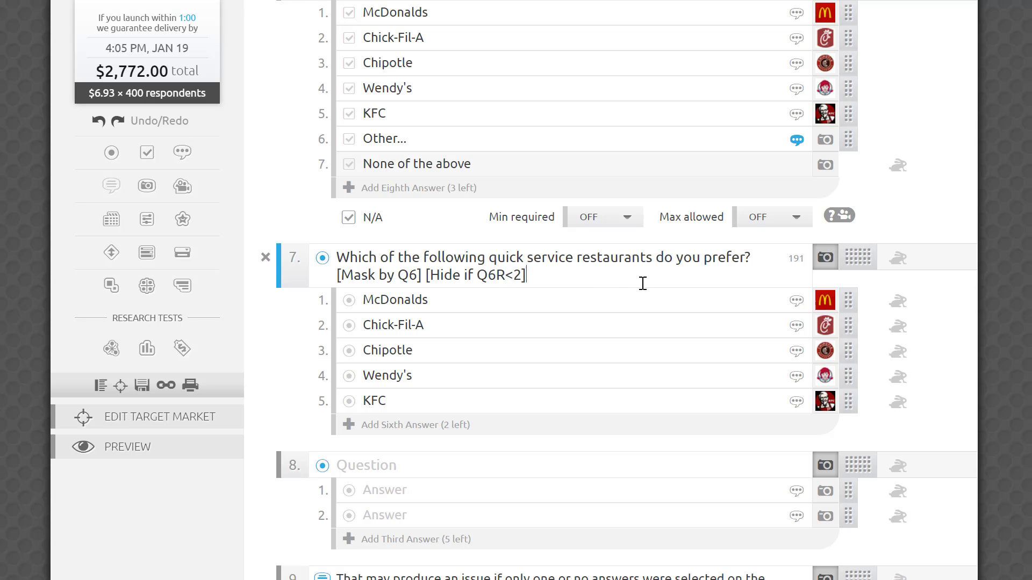